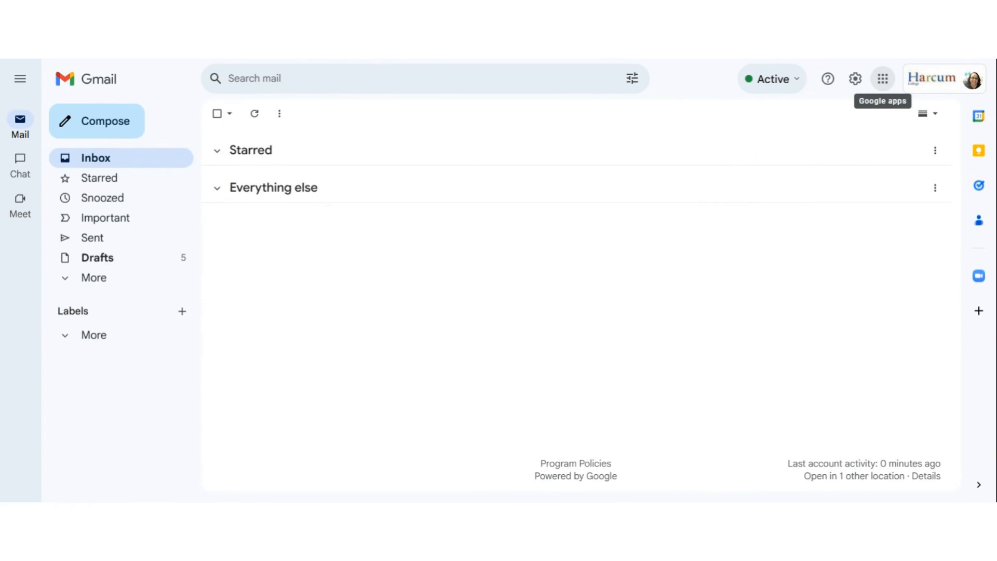
# - Open the Google apps list and look for Docs to start a new document
pyautogui.click(883, 79)
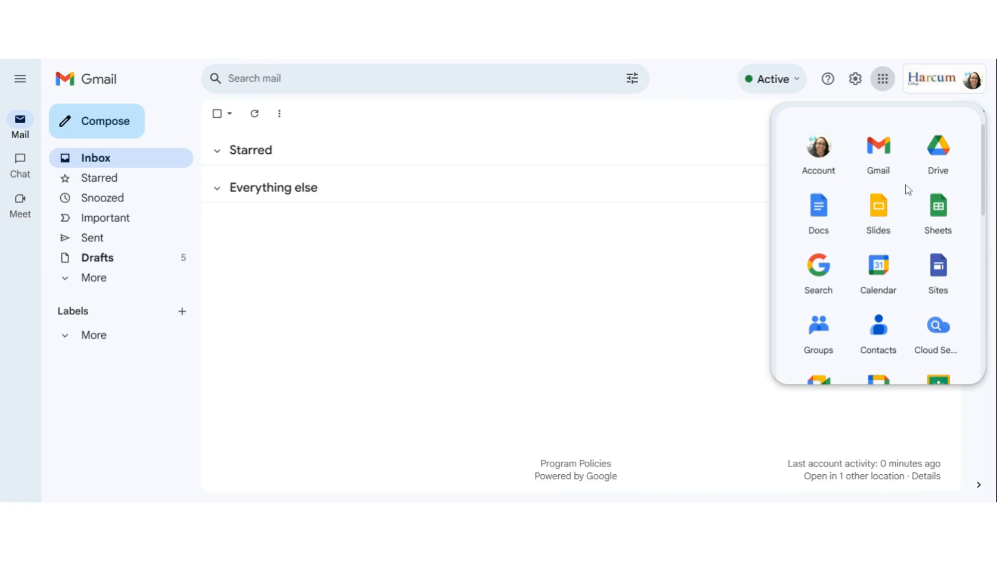
pyautogui.scroll(-1, 881, 197)
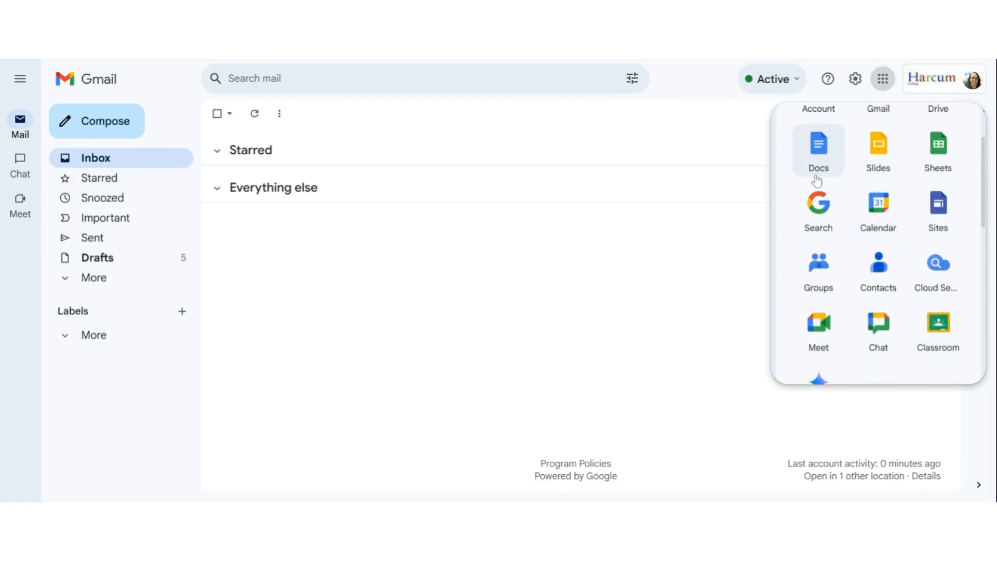
pyautogui.scroll(1, 815, 153)
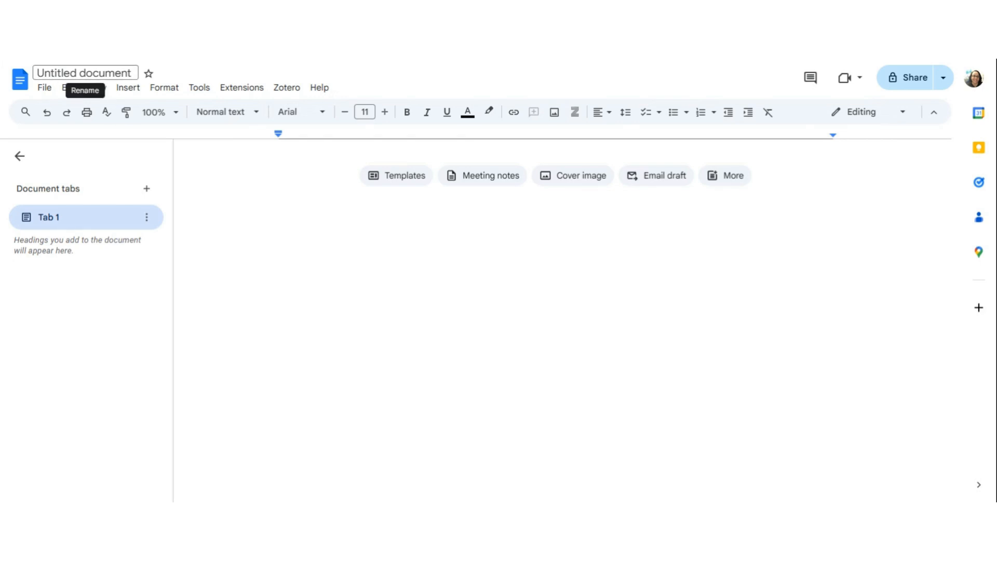
# - Rename the untitled document "Assignment 1" and hide the document tabs outline
pyautogui.click(83, 72)
pyautogui.write('A')
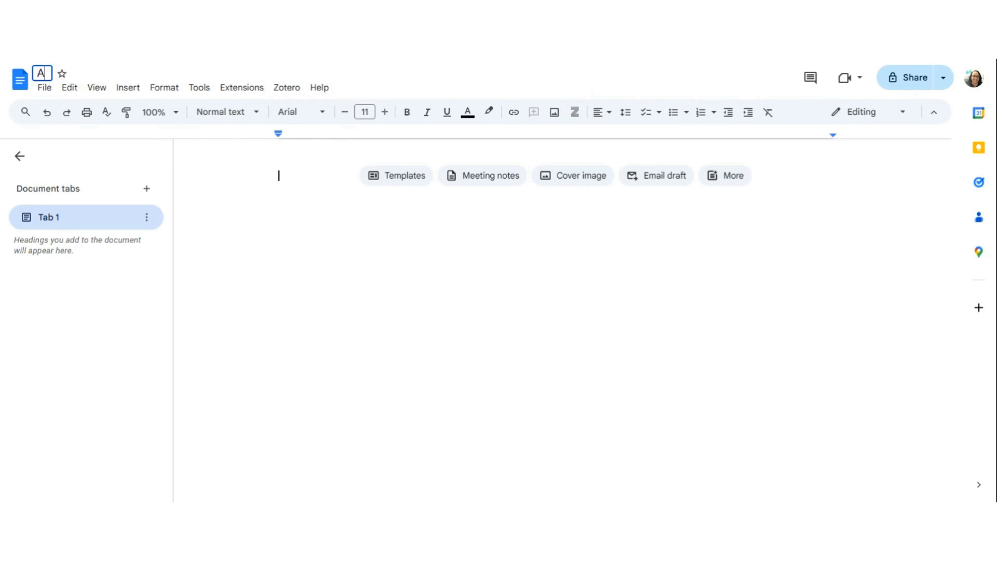
pyautogui.write('ssignment 1')
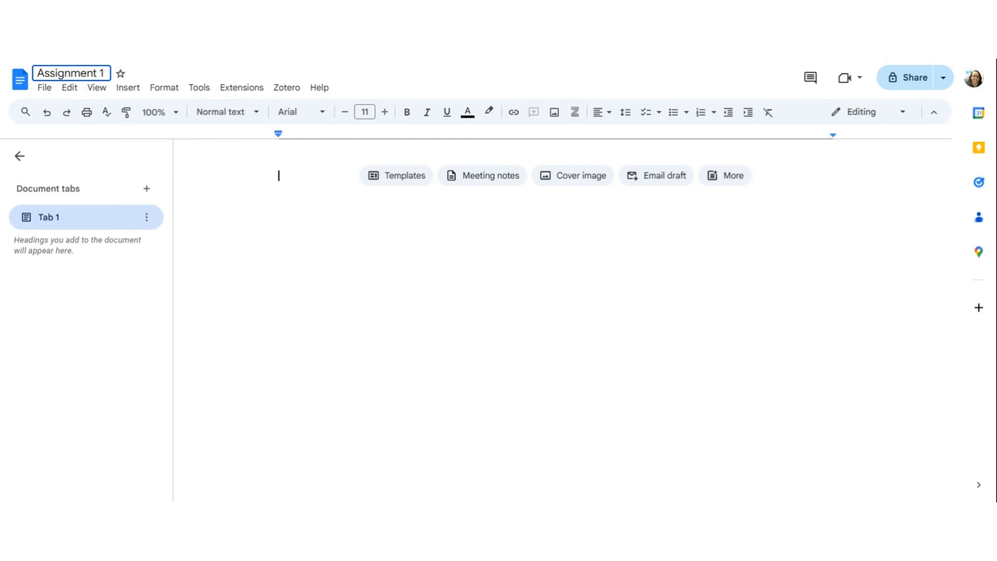
pyautogui.press('Return')
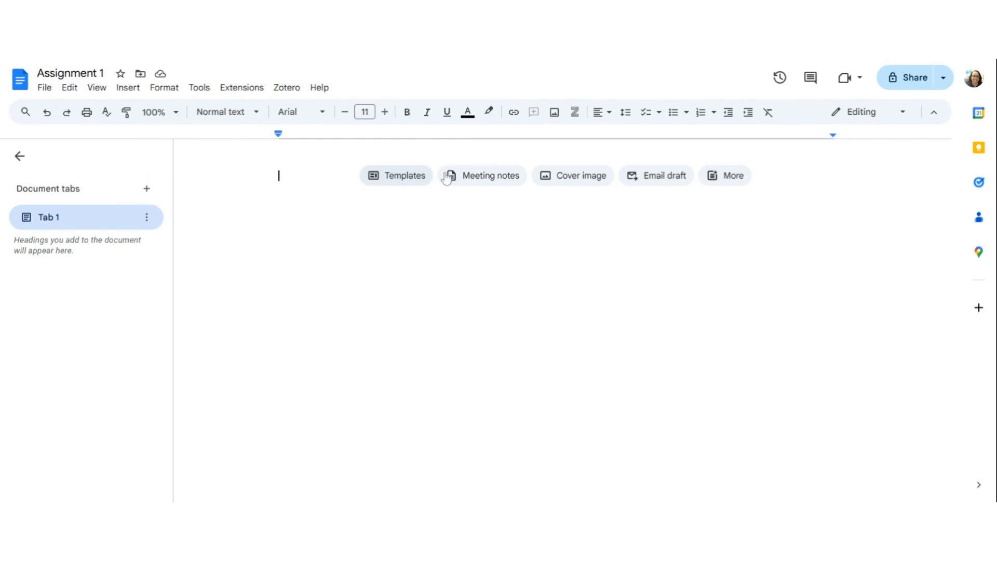
pyautogui.moveTo(565, 175)
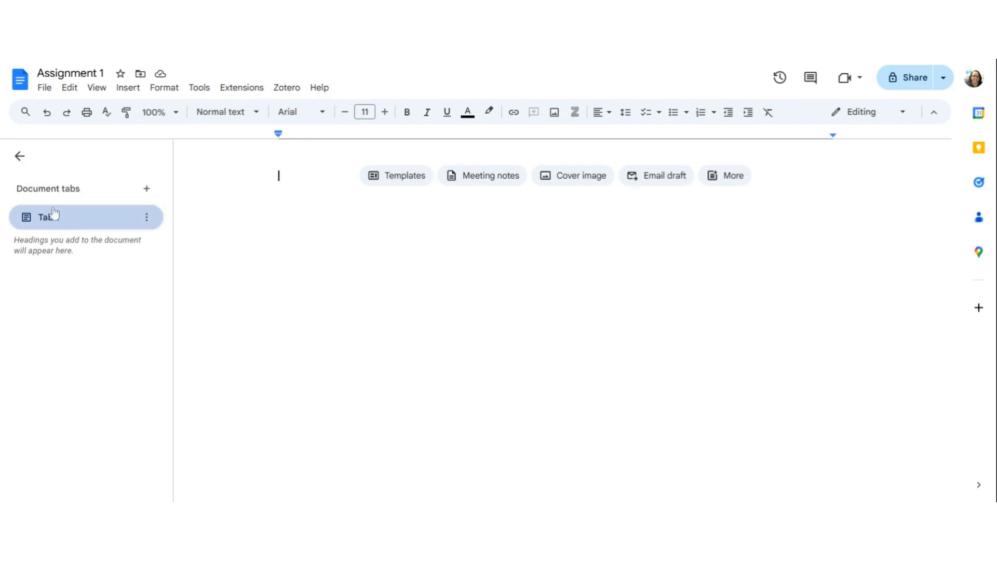
pyautogui.click(20, 162)
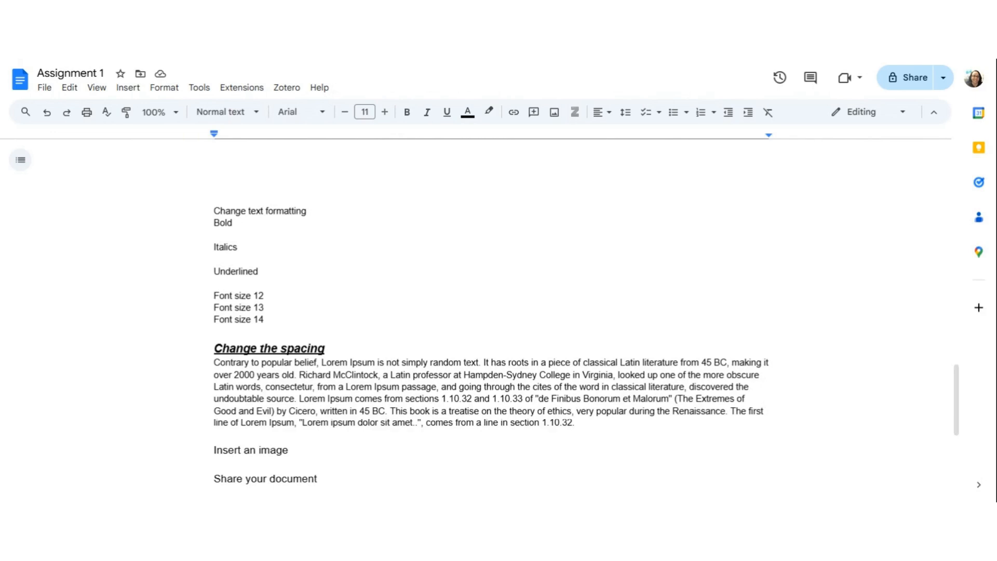
# - Enter the text "Typing" on a line above "Change text formatting"
pyautogui.click(215, 199)
pyautogui.click(215, 187)
pyautogui.write('Typing')
# - Make the word "Bold" below "Change text formatting" bold
pyautogui.click(215, 223)
pyautogui.hotkey('shift', 'Right')
pyautogui.hotkey('shift', 'Right')
pyautogui.hotkey('shift', 'Right')
pyautogui.hotkey('shift', 'Right')
pyautogui.hotkey('shift', 'Right')
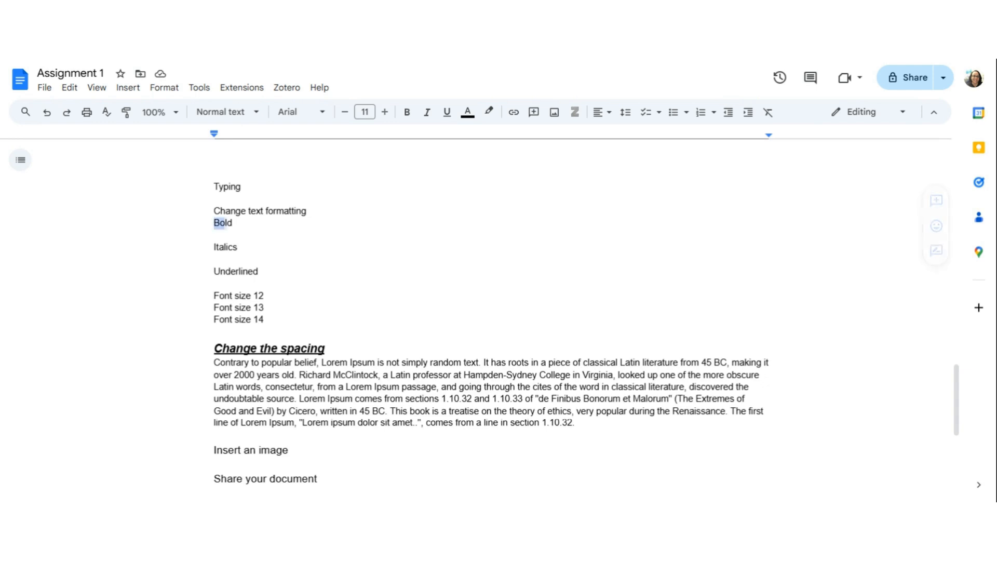
pyautogui.hotkey('shift', 'Left')
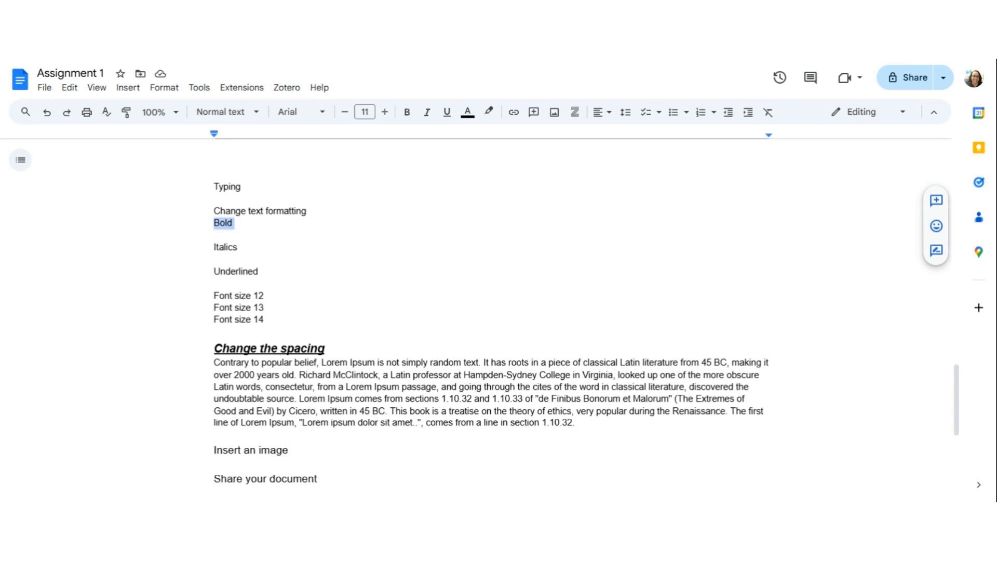
pyautogui.click(411, 115)
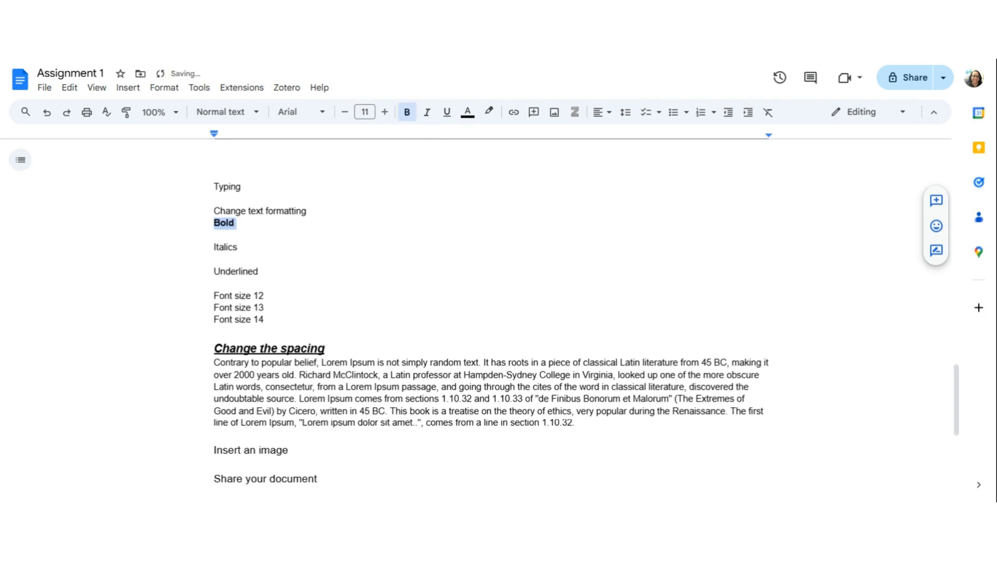
pyautogui.click(214, 235)
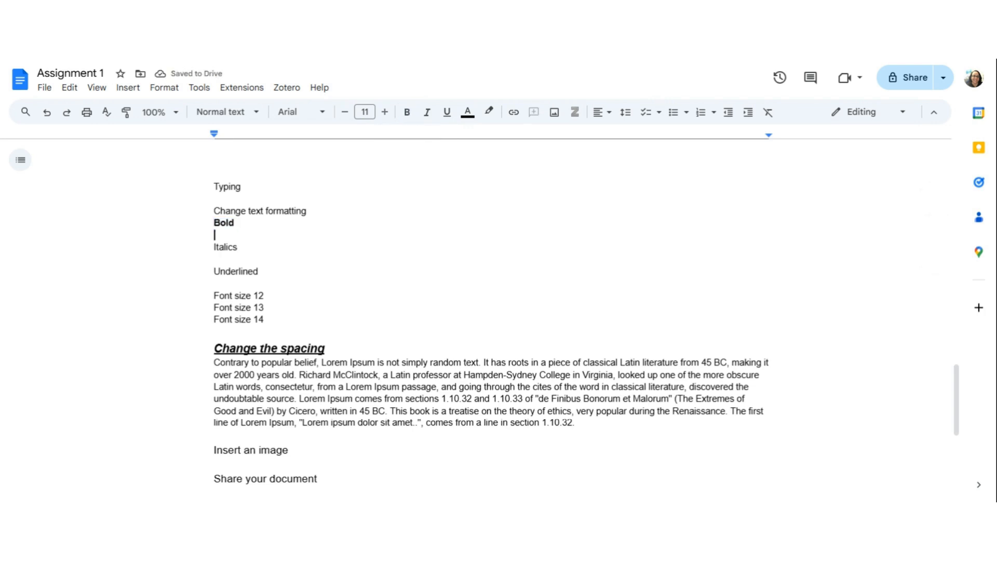
# - Italicize the word "Italics" and underline the word "Underlined"
pyautogui.moveTo(214, 248); pyautogui.dragTo(237, 247)
pyautogui.click(427, 113)
pyautogui.click(238, 247)
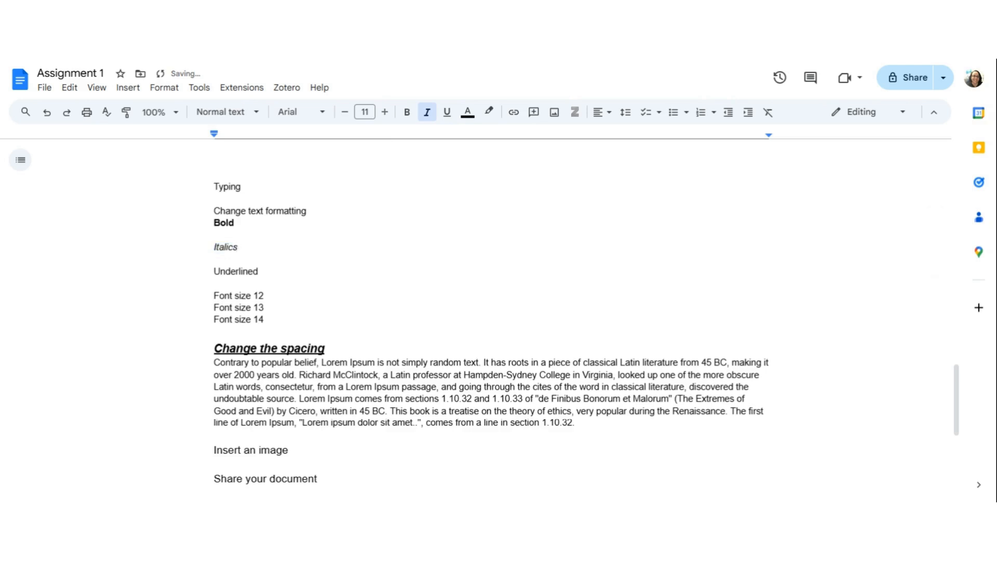
pyautogui.click(215, 271)
pyautogui.moveTo(214, 271); pyautogui.dragTo(258, 271)
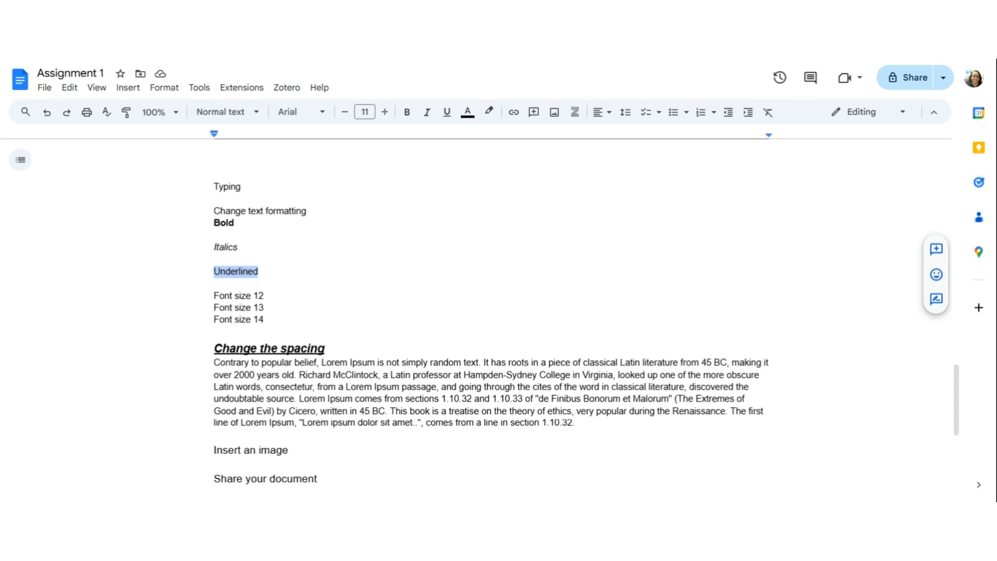
pyautogui.click(446, 112)
# - Format the "Font size 12" line in Times New Roman at size 12
pyautogui.click(265, 296)
pyautogui.moveTo(214, 295); pyautogui.dragTo(265, 296)
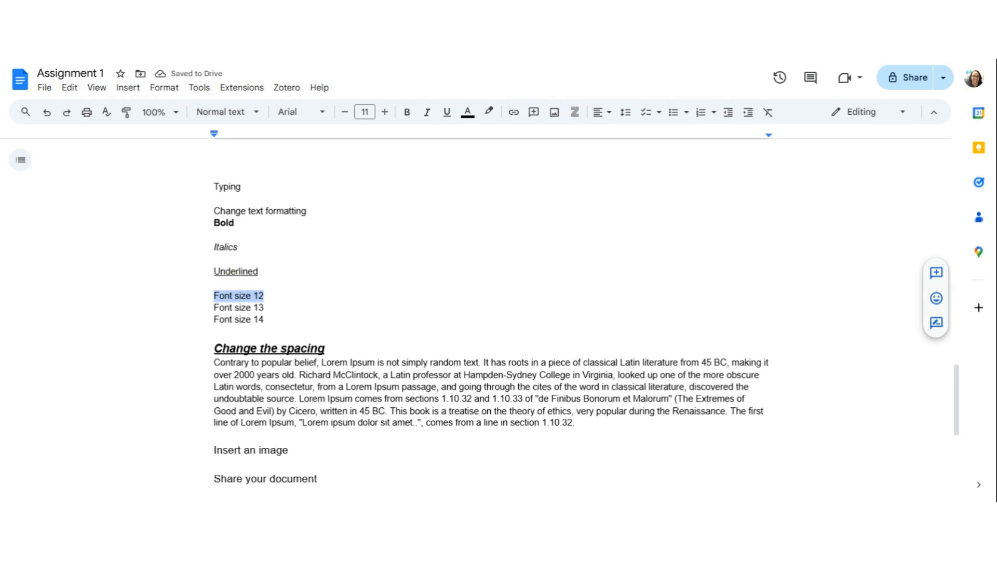
pyautogui.click(311, 118)
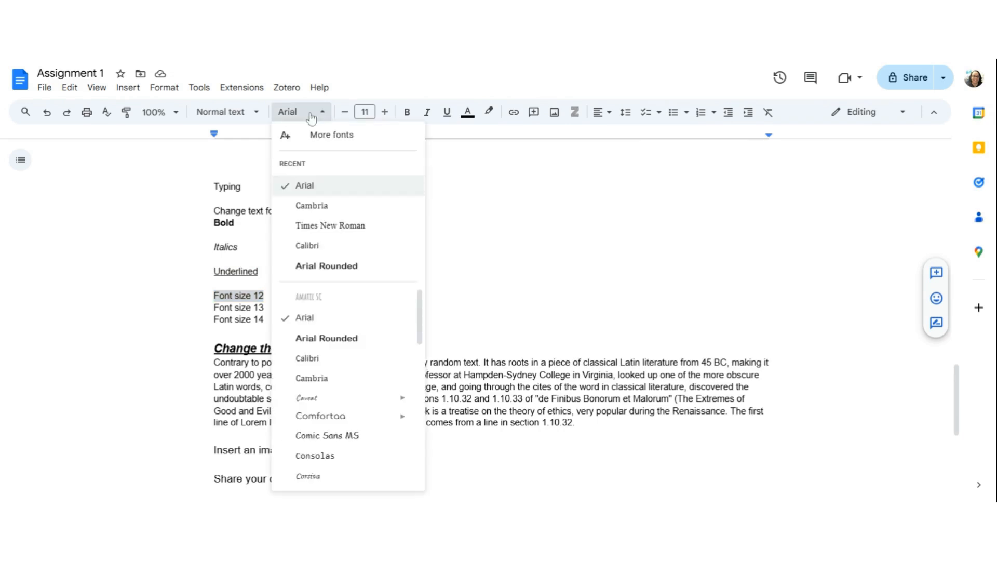
pyautogui.click(311, 227)
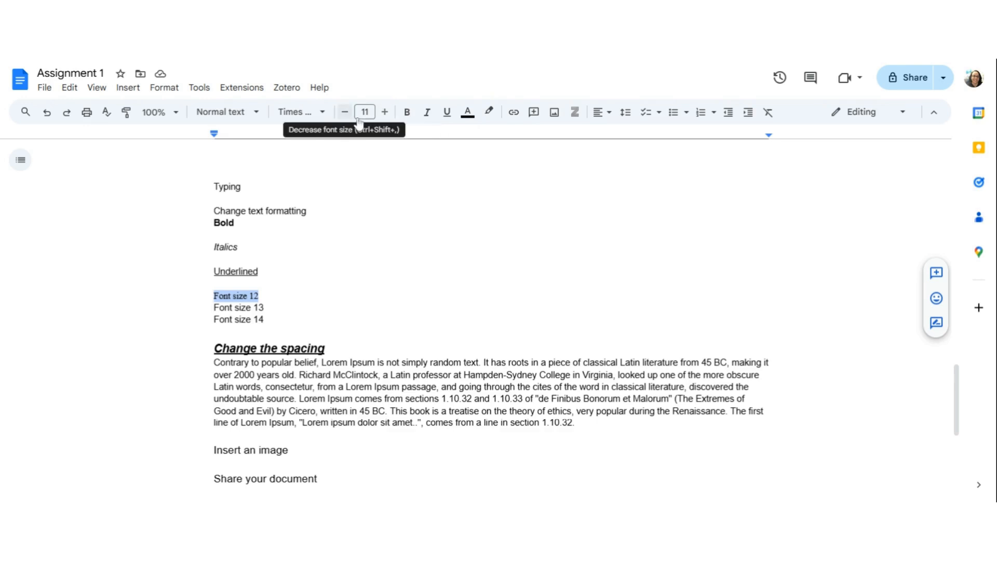
pyautogui.click(385, 115)
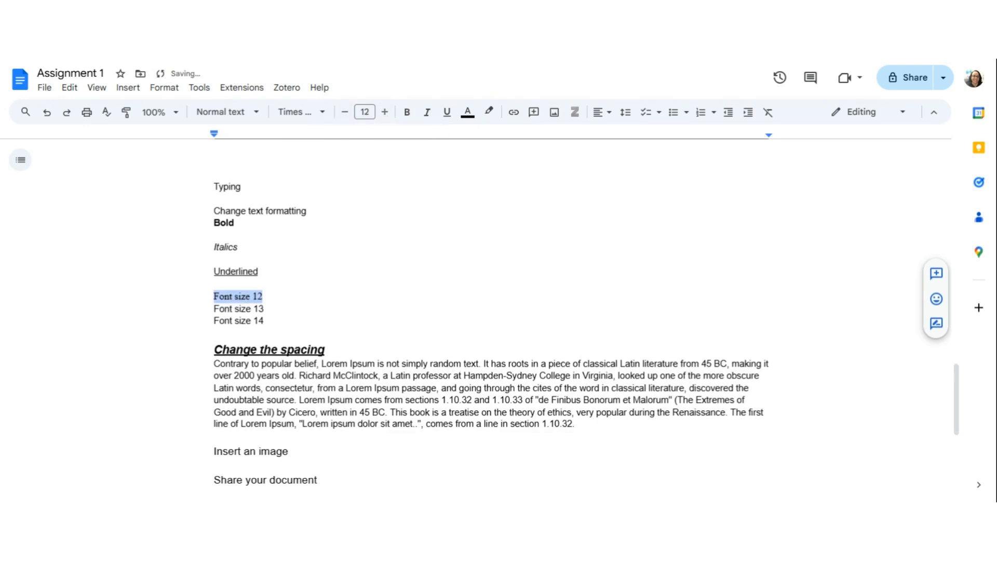
# - Set the "Font size 13" line to size 13 and the "Font size 14" line to size 14
pyautogui.moveTo(214, 309); pyautogui.dragTo(224, 309)
pyautogui.moveTo(251, 309); pyautogui.dragTo(264, 309)
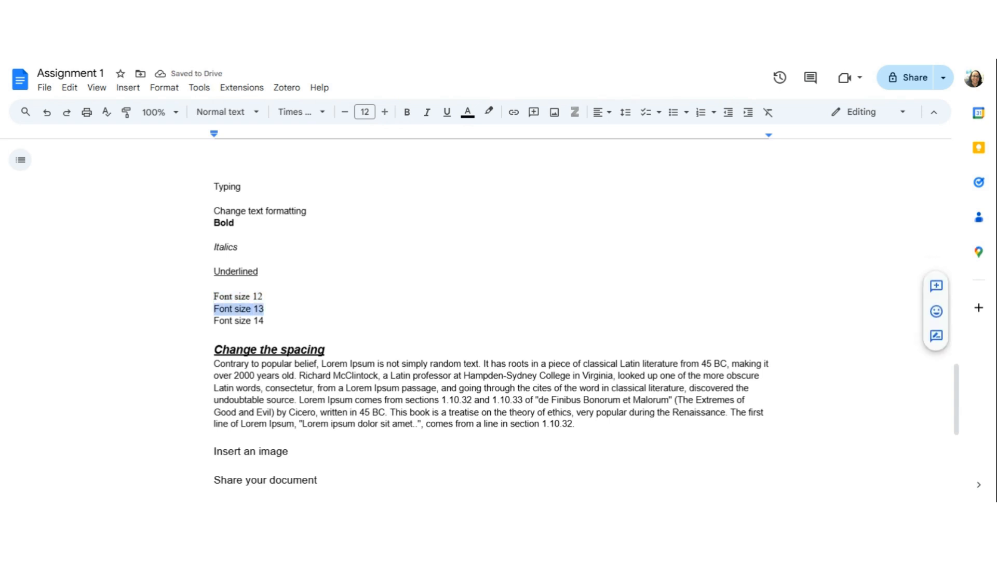
pyautogui.click(385, 112)
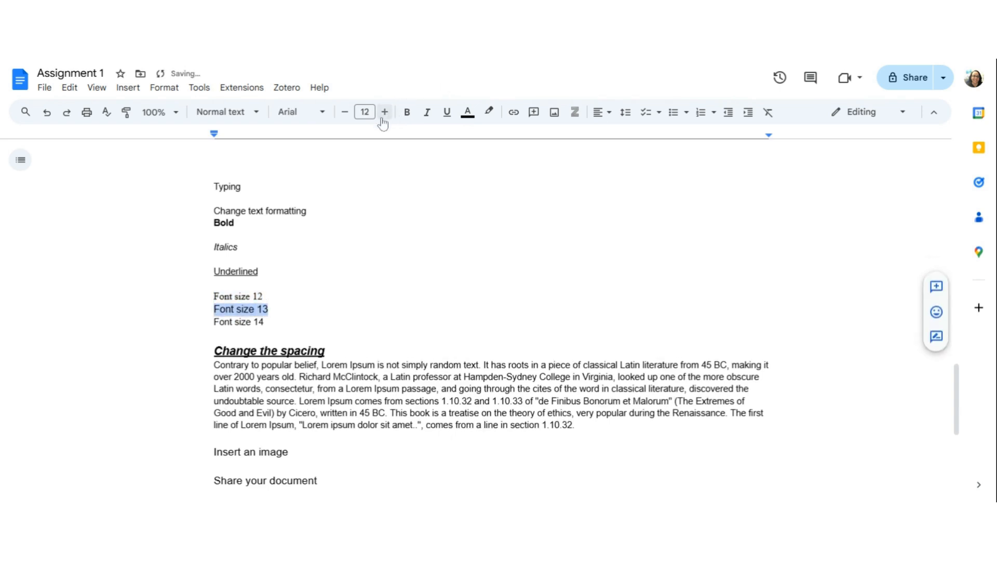
pyautogui.click(384, 113)
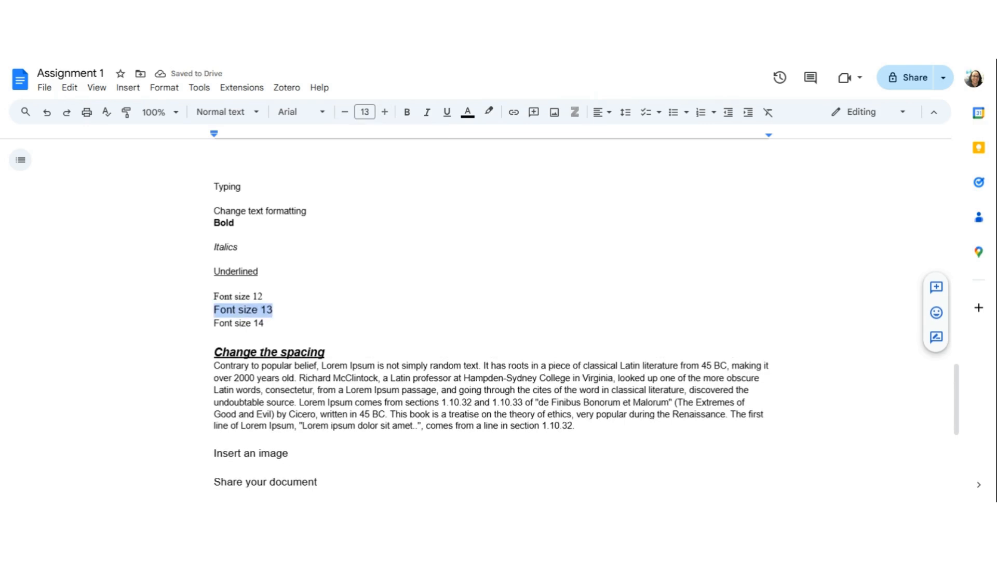
pyautogui.moveTo(214, 323); pyautogui.dragTo(267, 329)
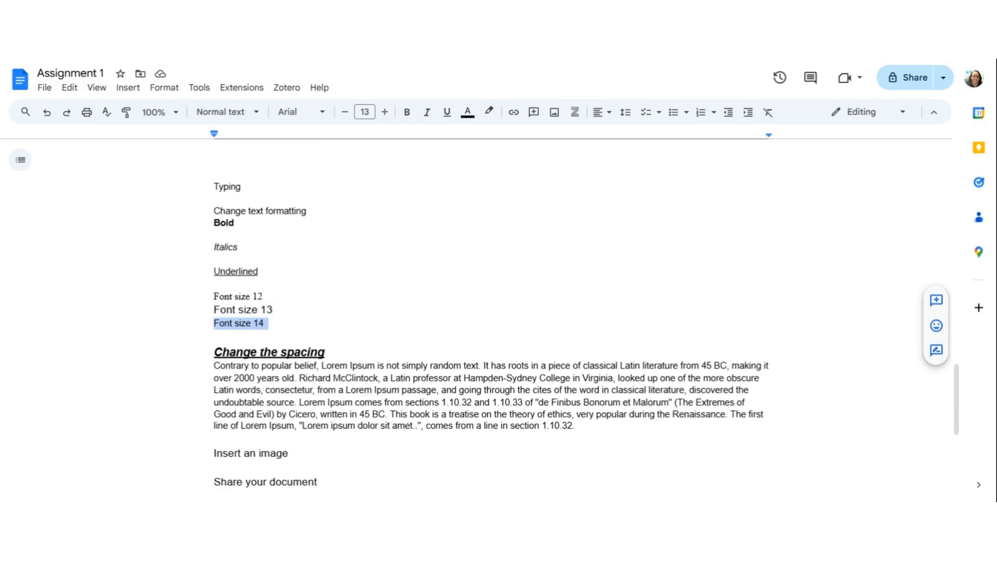
pyautogui.click(384, 112)
pyautogui.click(385, 112)
pyautogui.click(384, 112)
# - Try spacing out the paragraph under "Change the spacing" with manual line breaks after its first line, and remove them
pyautogui.scroll(-1, 586, 321)
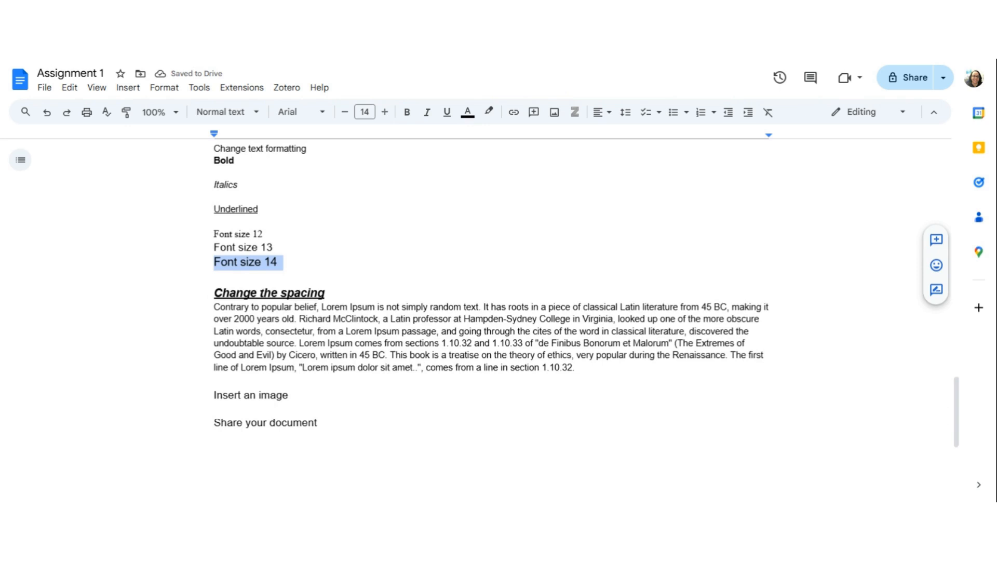
pyautogui.scroll(-1, 491, 312)
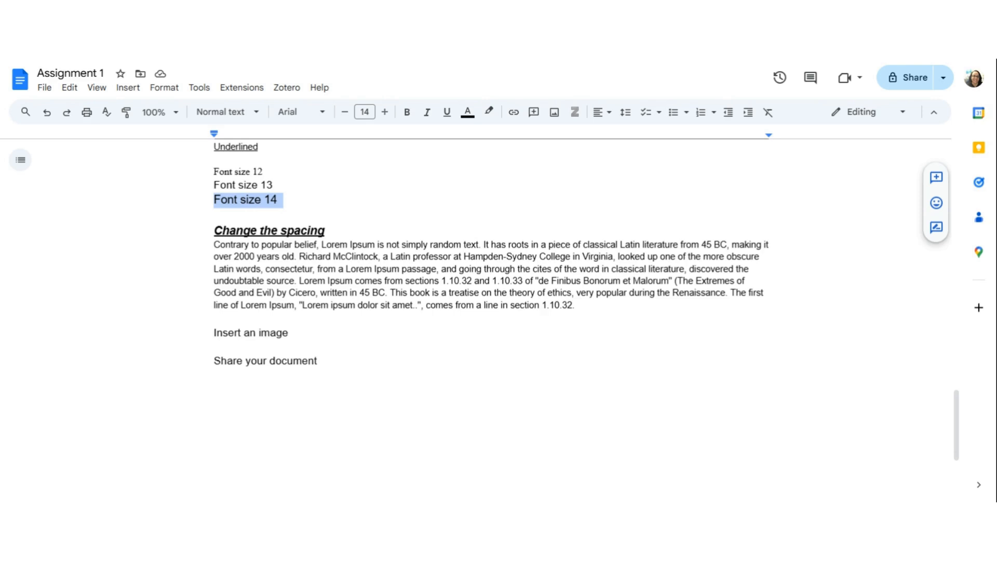
pyautogui.moveTo(214, 244); pyautogui.dragTo(244, 245)
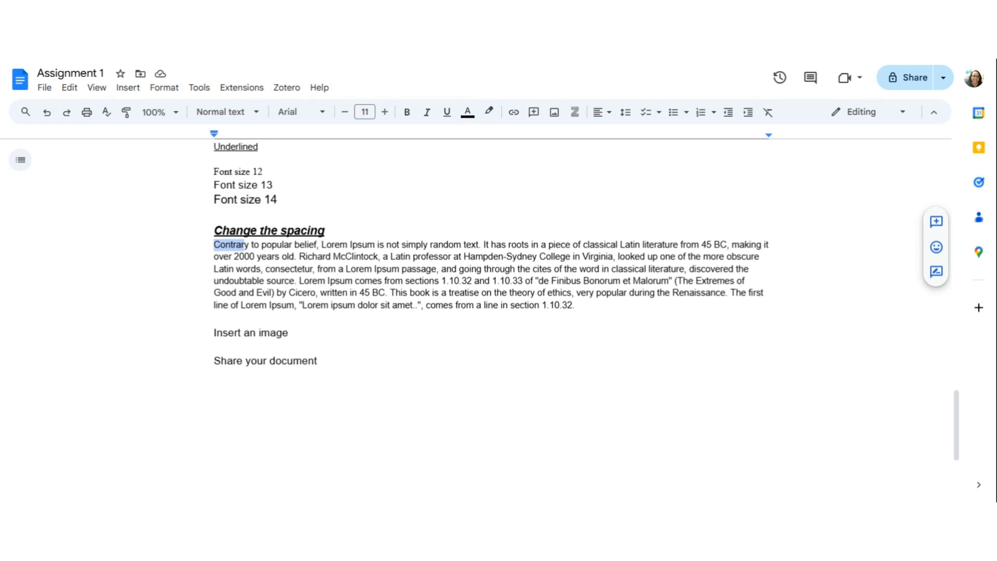
pyautogui.click(772, 245)
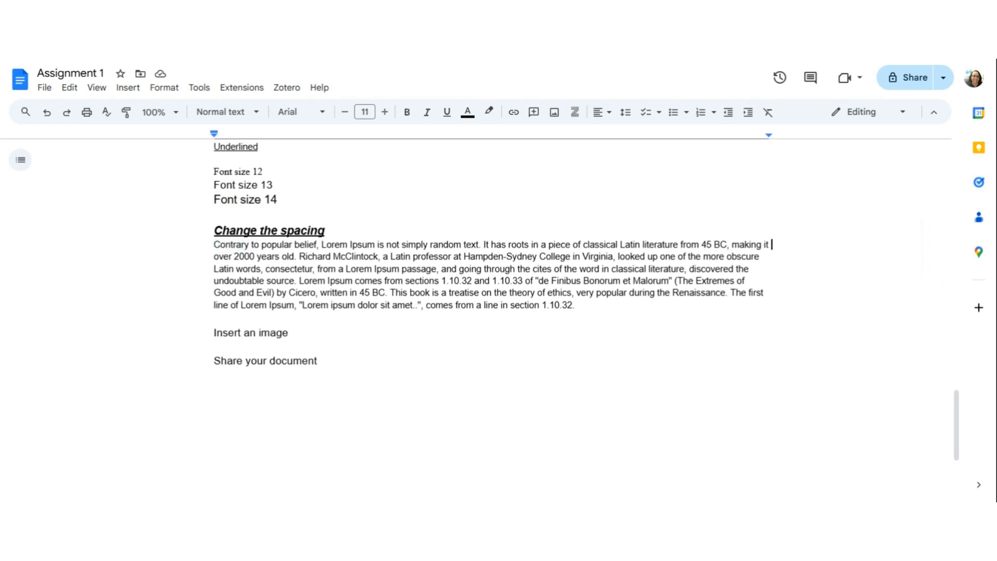
pyautogui.press('Return')
pyautogui.press('Return')
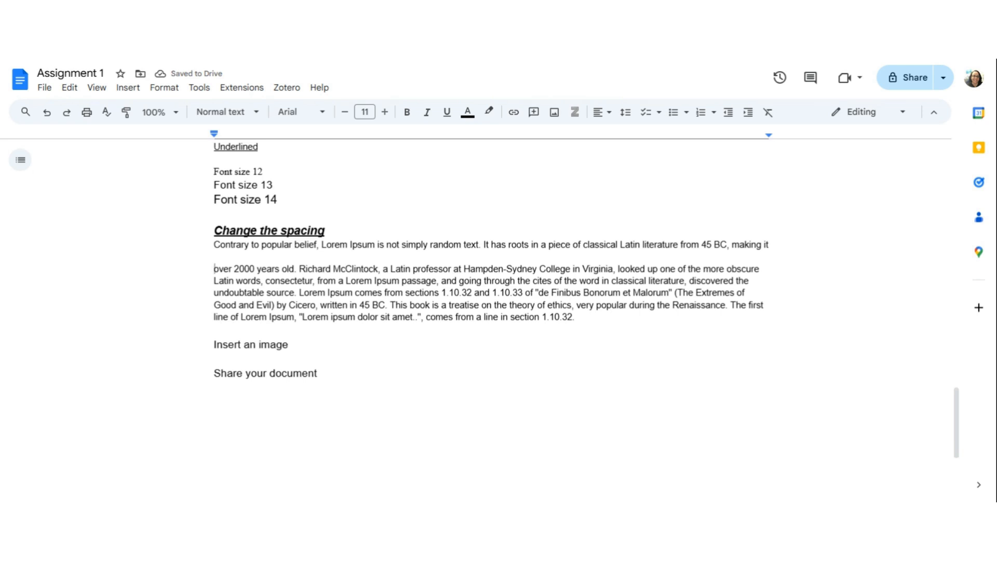
pyautogui.press('BackSpace')
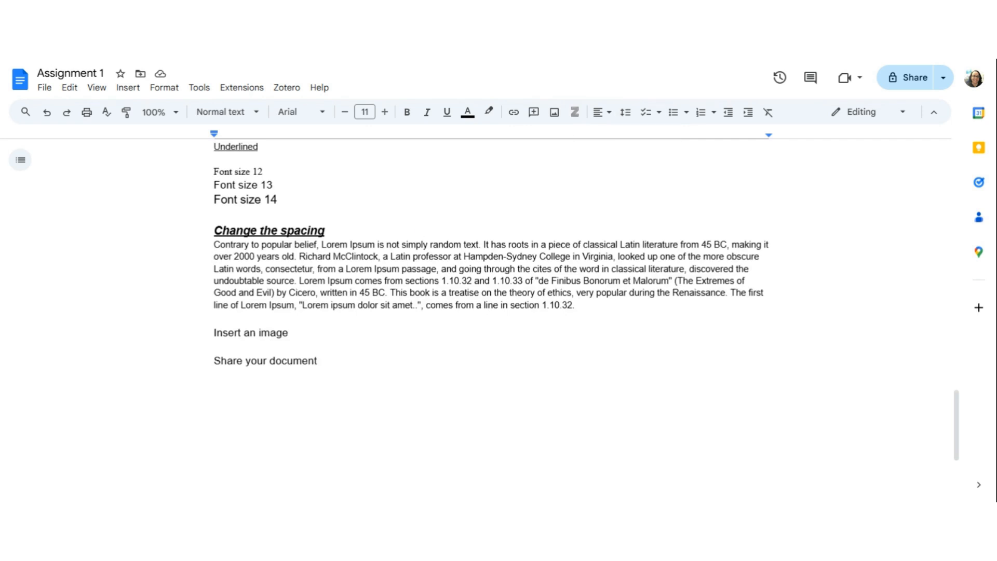
# - Apply double line spacing to the whole paragraph under "Change the spacing"
pyautogui.moveTo(214, 244); pyautogui.dragTo(575, 306)
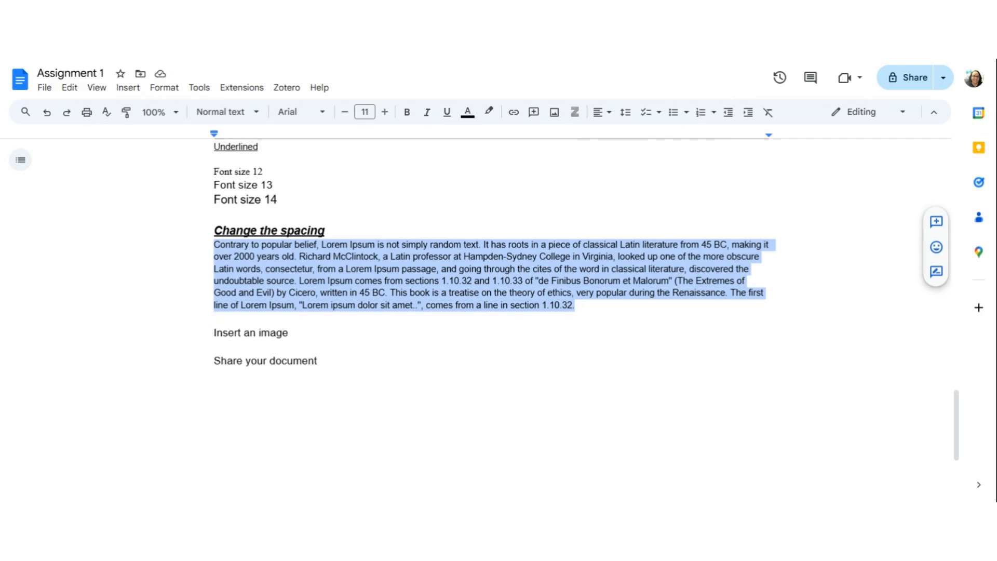
pyautogui.click(626, 113)
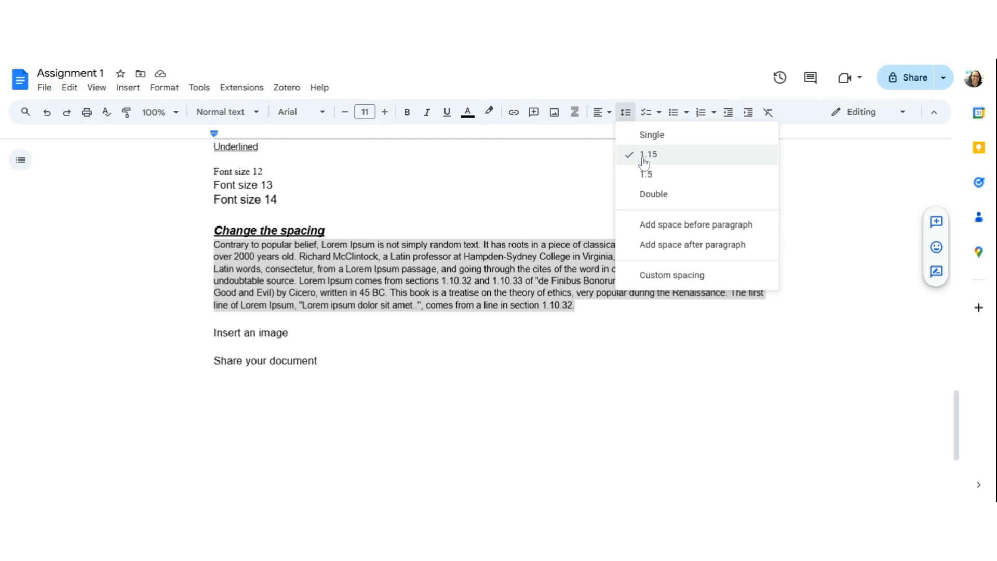
pyautogui.click(648, 198)
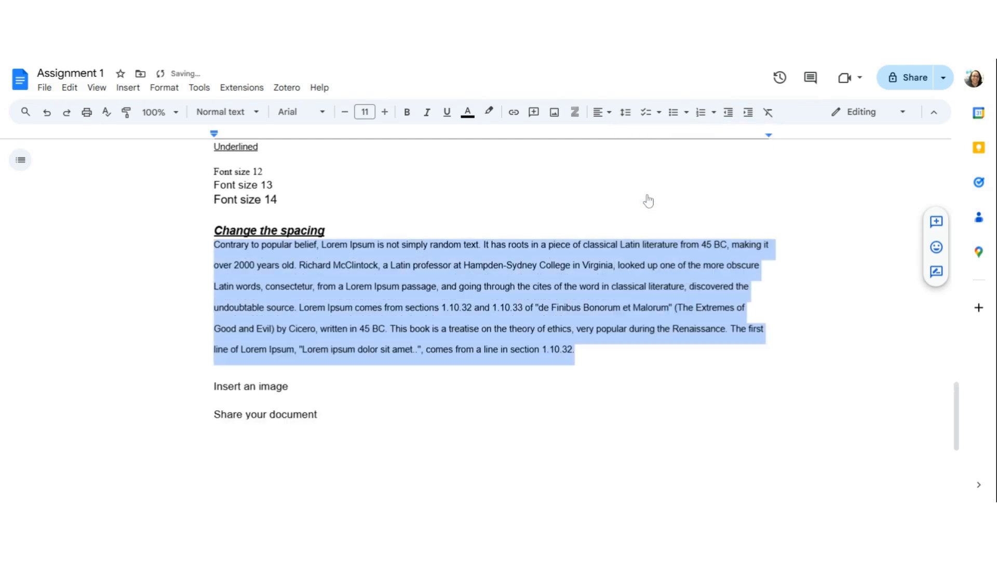
# - Add a blank line below "Insert an image" and open the web image search for Eagles
pyautogui.scroll(-1, 586, 301)
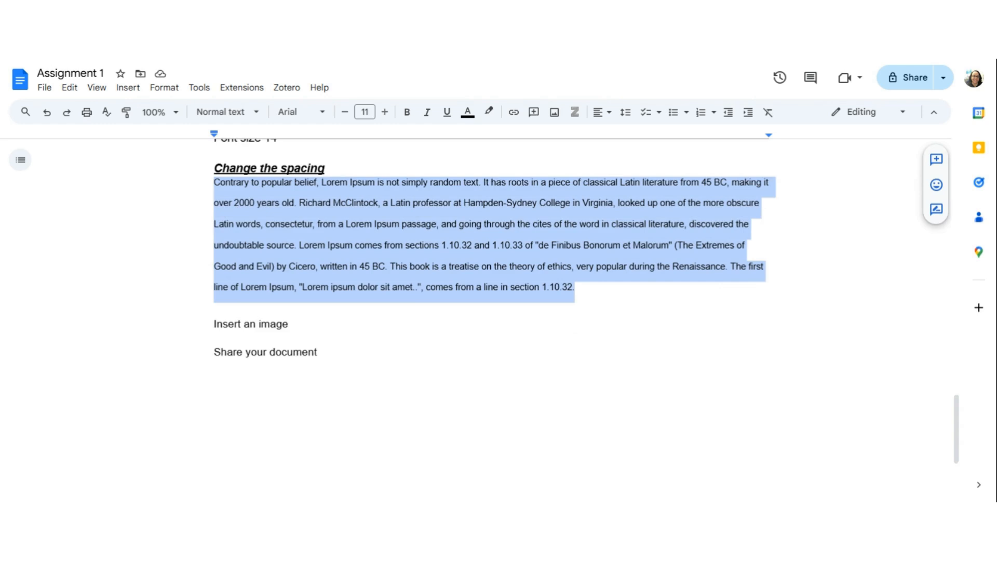
pyautogui.click(288, 325)
pyautogui.press('Return')
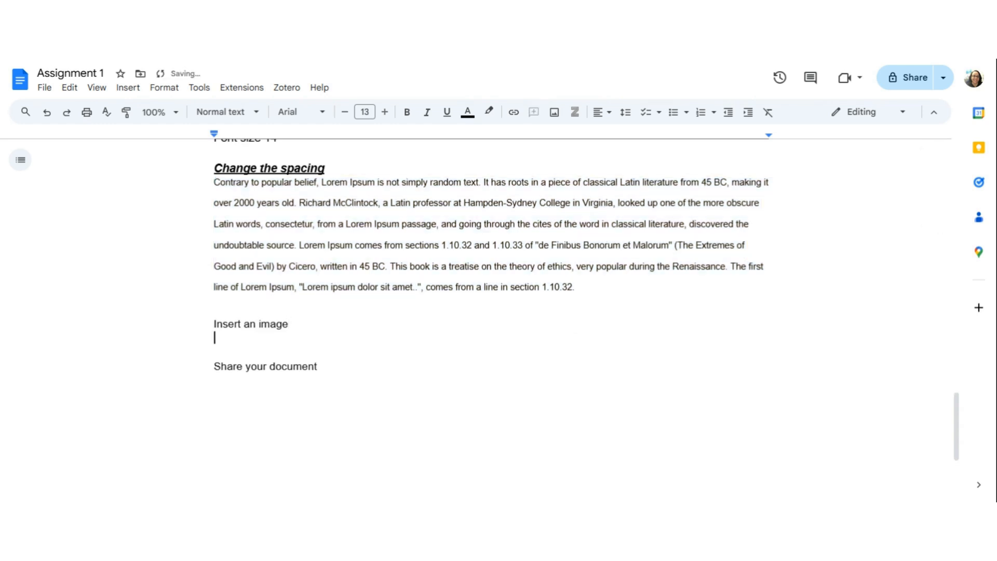
pyautogui.click(126, 93)
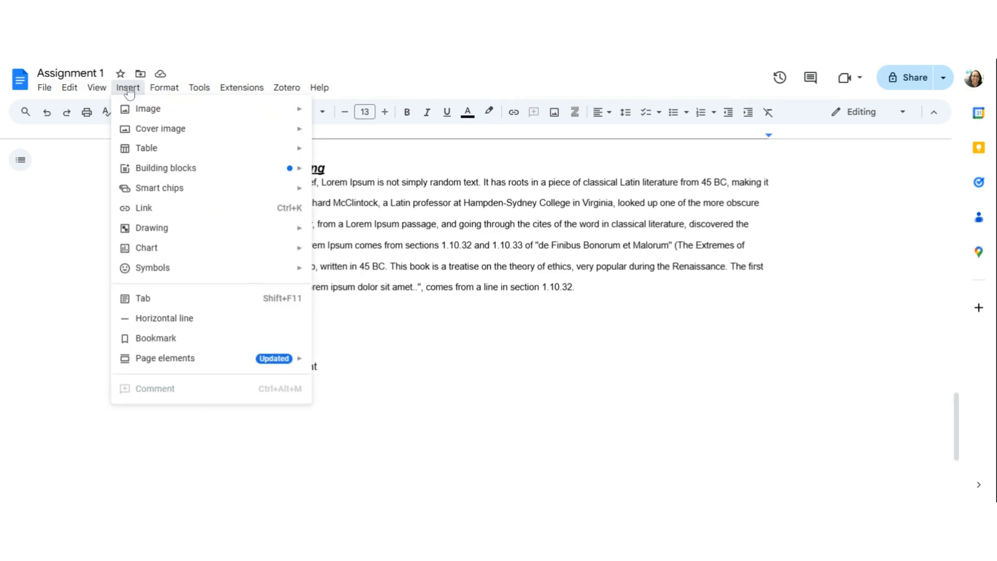
pyautogui.moveTo(131, 114)
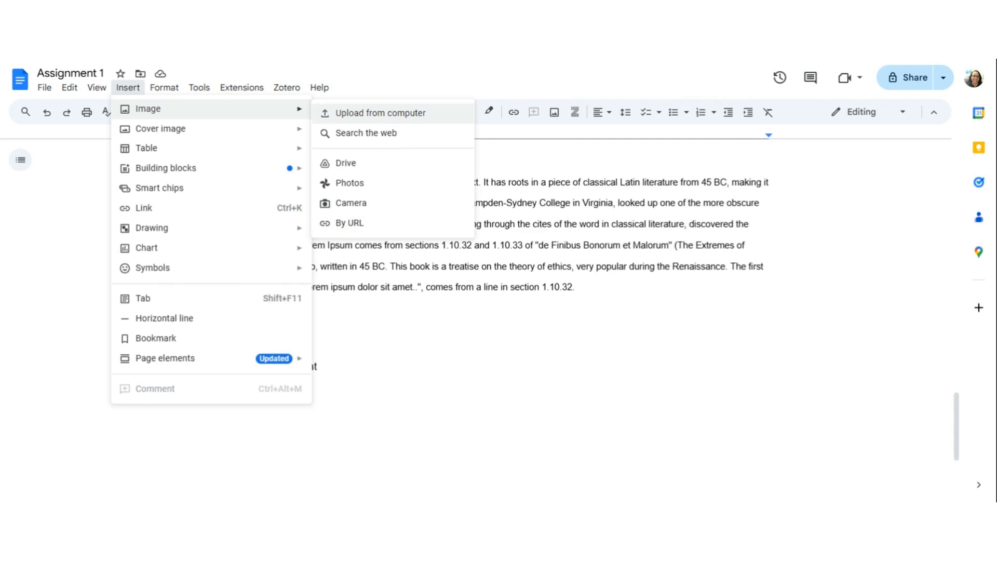
pyautogui.click(351, 140)
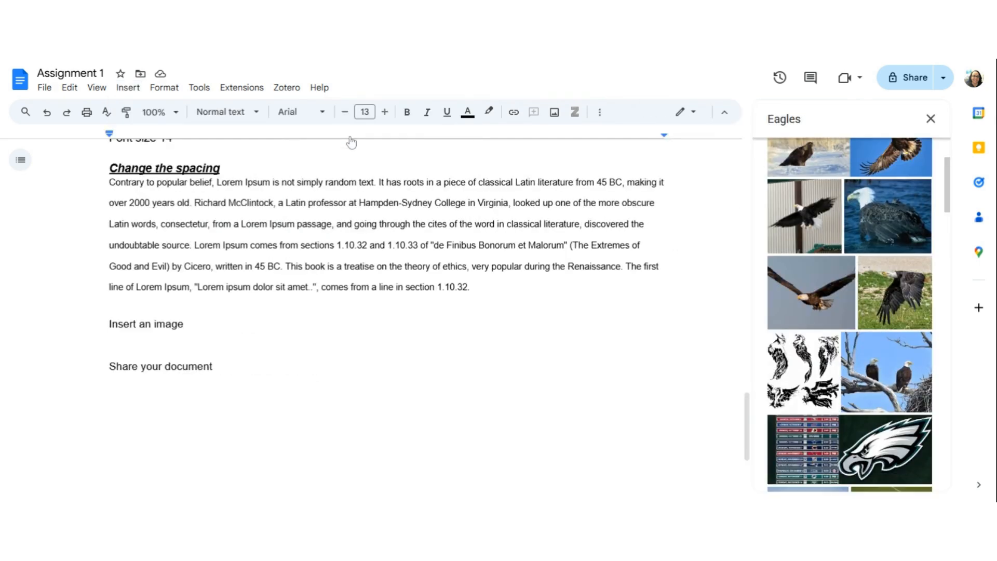
# - Insert the portrait photo of a white-headed bald eagle facing left from the Eagles image results
pyautogui.scroll(3, 880, 224)
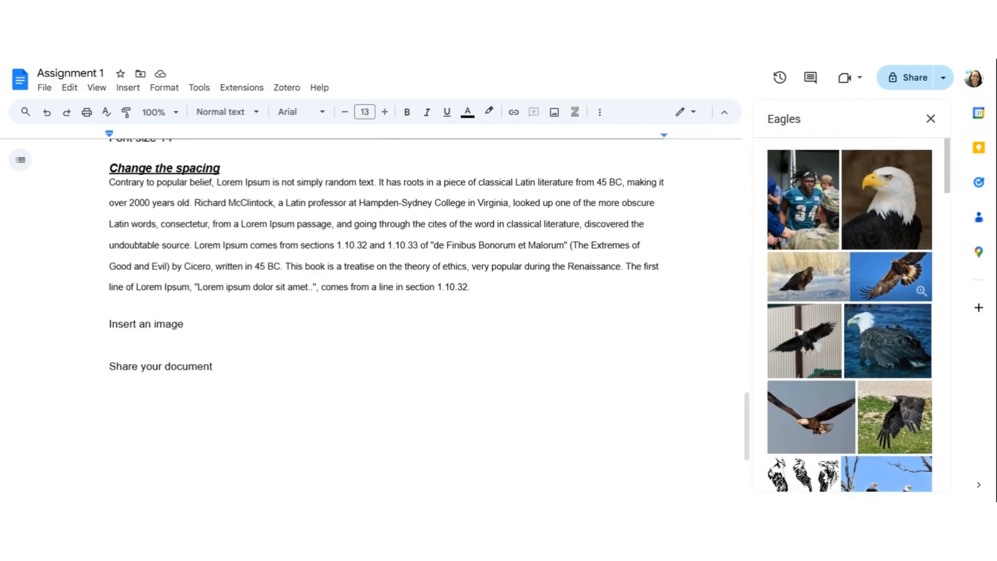
pyautogui.scroll(-2, 874, 220)
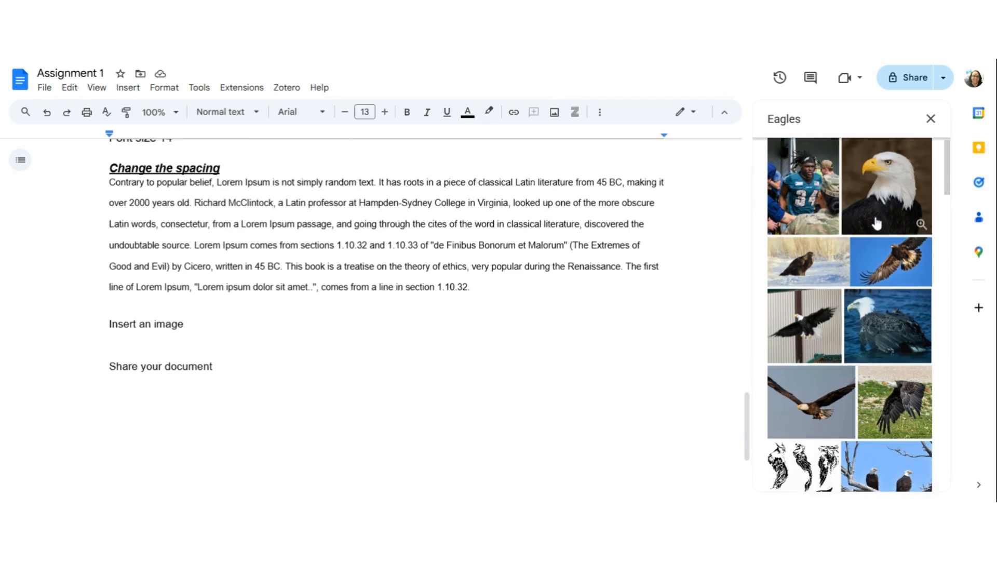
pyautogui.scroll(-3, 876, 223)
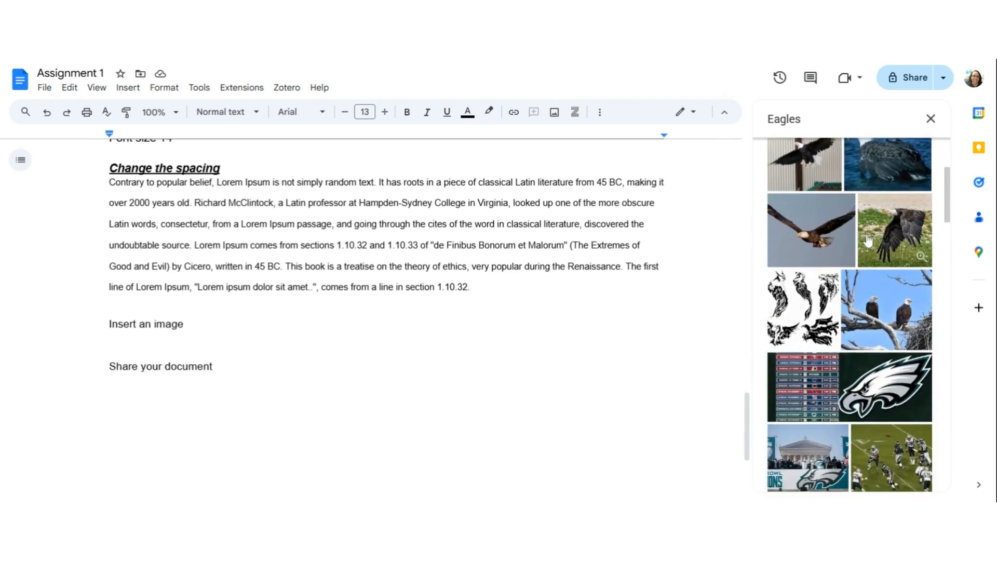
pyautogui.scroll(4, 868, 240)
pyautogui.click(892, 205)
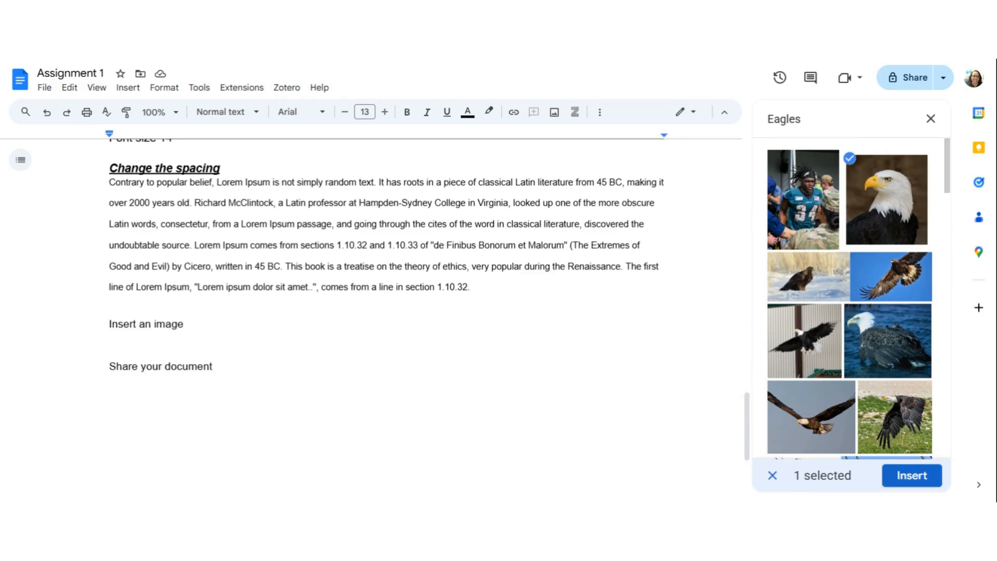
pyautogui.click(912, 476)
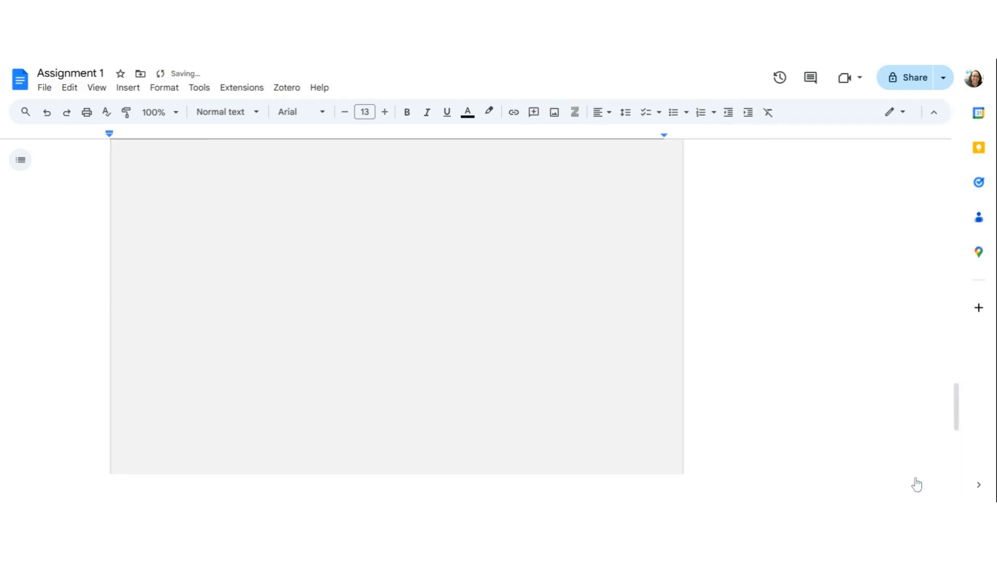
# - Shrink the eagle image proportionally to about a third of the text width under "Insert an image"
pyautogui.scroll(3, 480, 285)
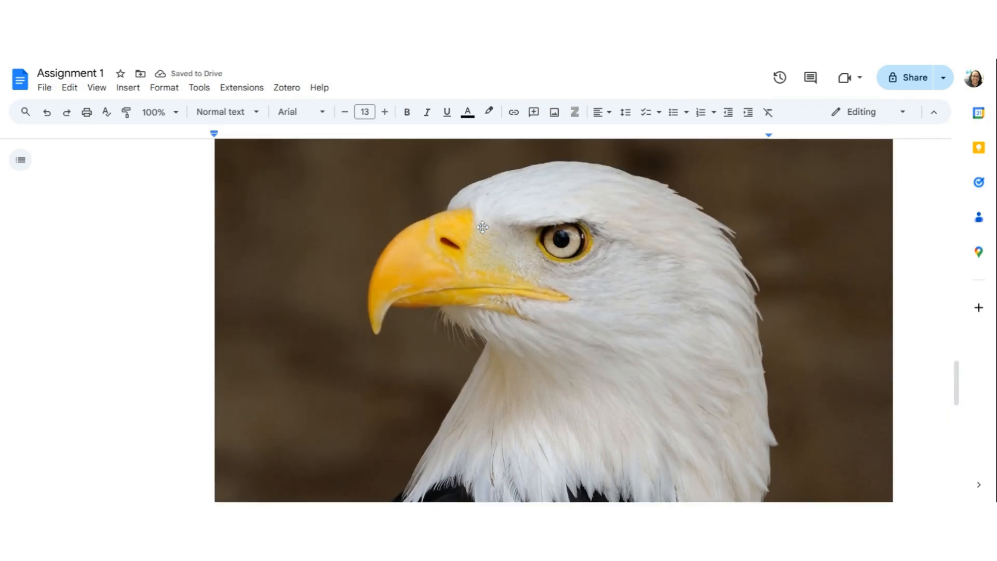
pyautogui.scroll(-6, 610, 243)
pyautogui.scroll(-1, 610, 242)
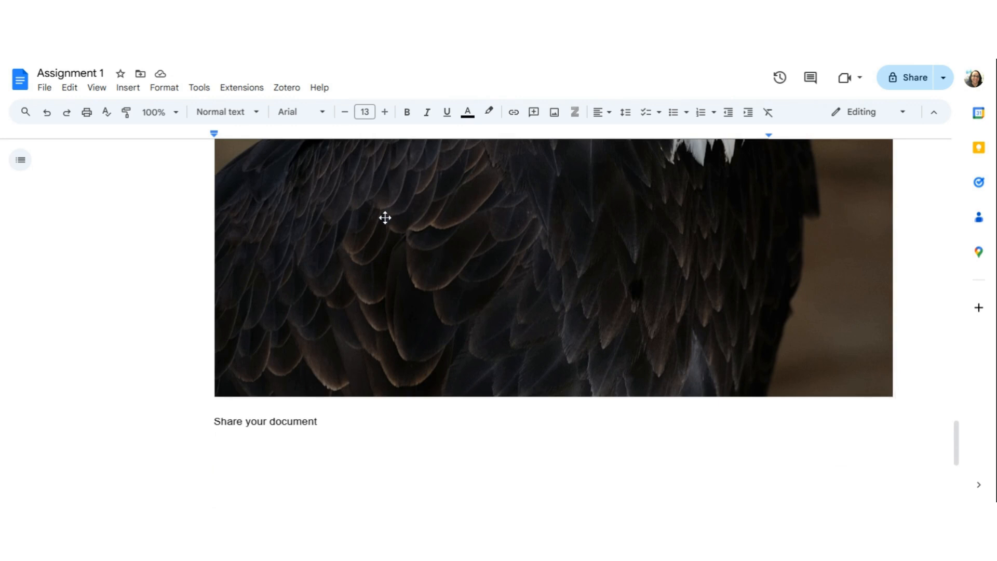
pyautogui.click(379, 236)
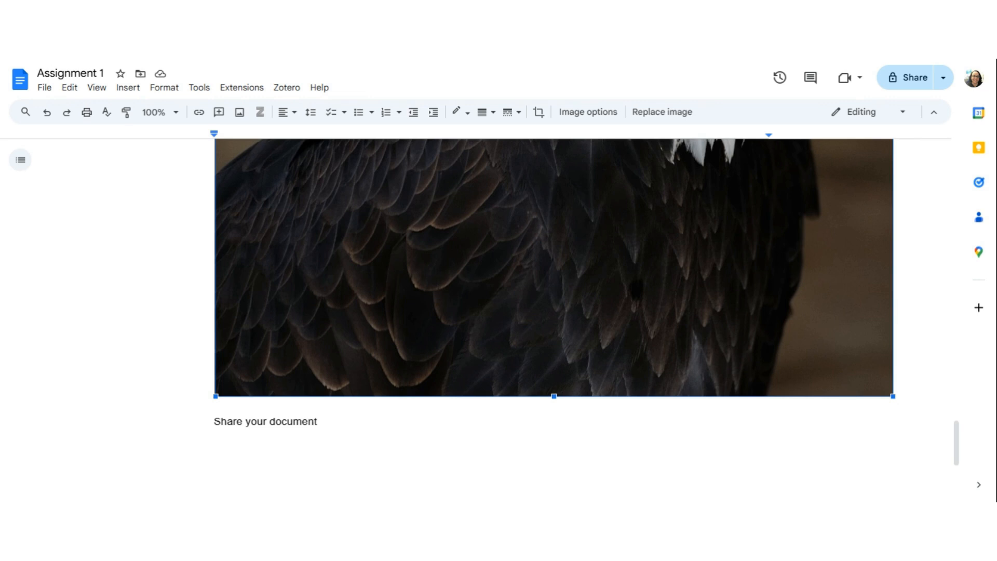
pyautogui.moveTo(893, 396); pyautogui.dragTo(621, 171)
pyautogui.scroll(2, 707, 267)
pyautogui.scroll(-1, 707, 267)
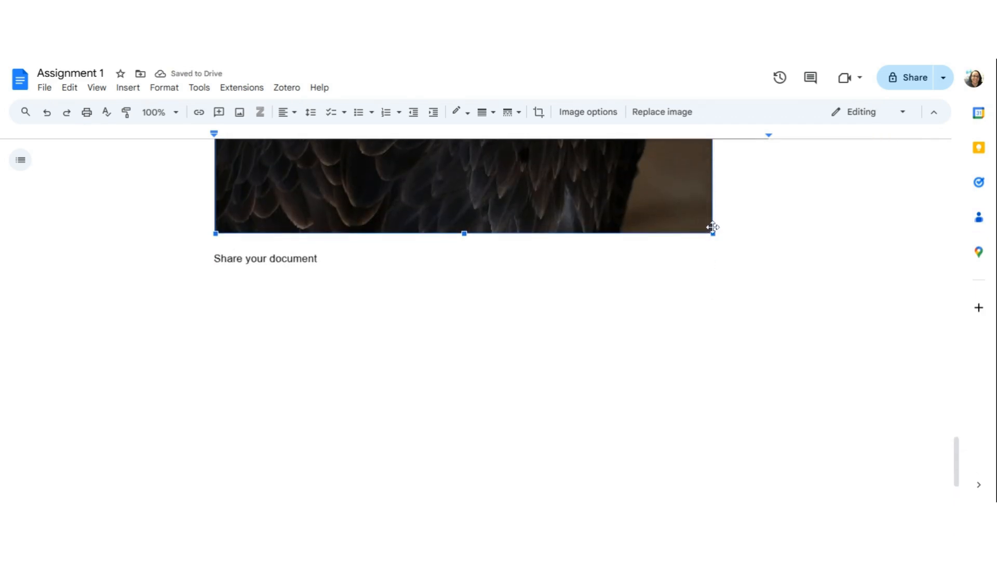
pyautogui.moveTo(714, 234); pyautogui.dragTo(650, 155)
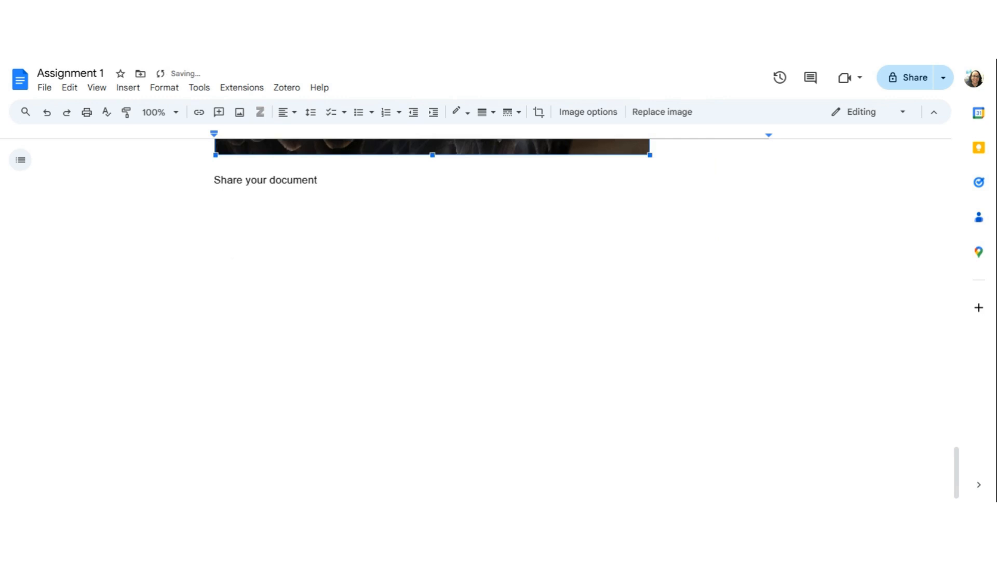
pyautogui.scroll(2, 650, 280)
pyautogui.moveTo(649, 281); pyautogui.dragTo(543, 147)
pyautogui.scroll(2, 544, 147)
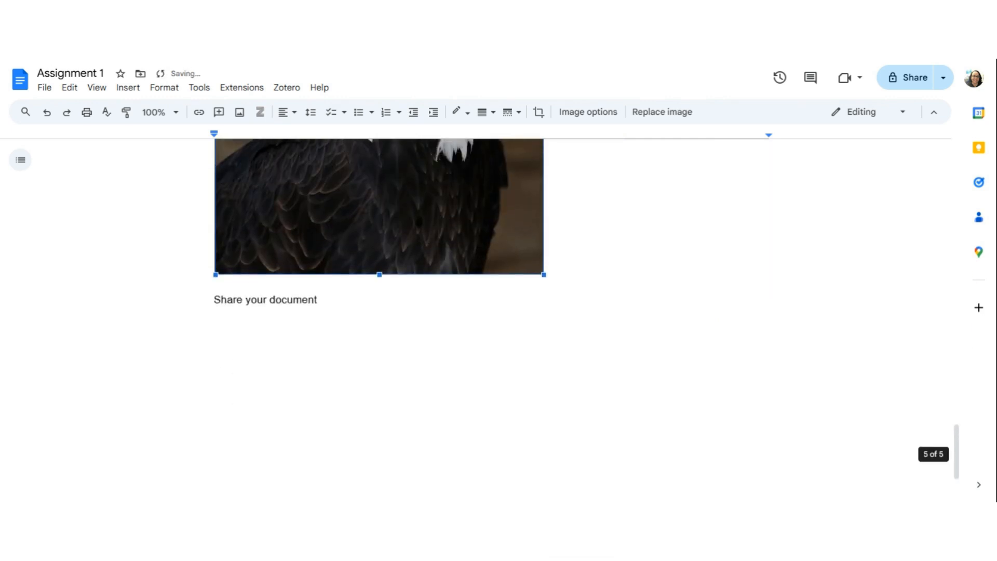
pyautogui.scroll(4, 379, 312)
pyautogui.scroll(-3, 379, 312)
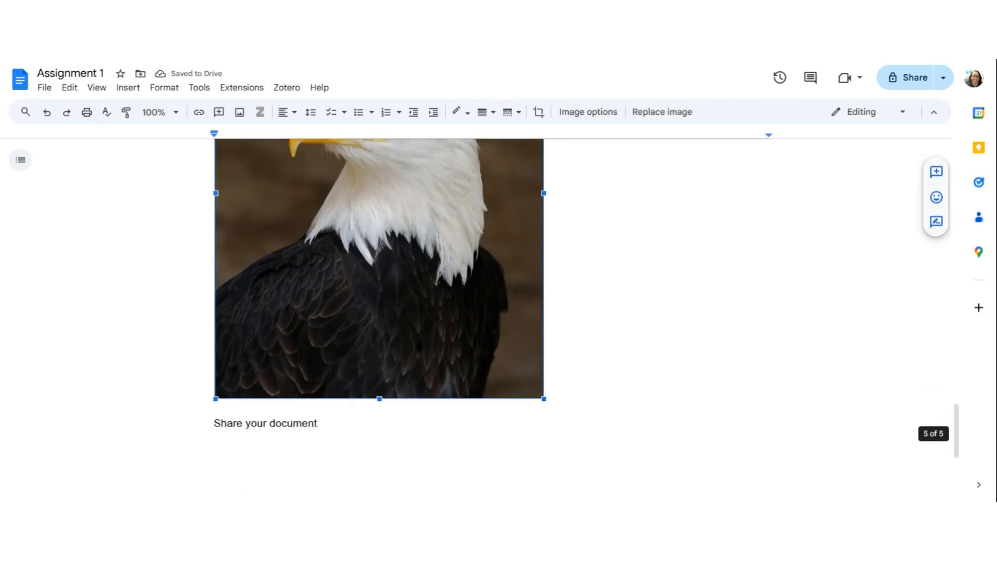
pyautogui.scroll(-5, 540, 213)
pyautogui.scroll(1, 540, 213)
pyautogui.moveTo(543, 212); pyautogui.dragTo(397, 291)
pyautogui.scroll(7, 496, 174)
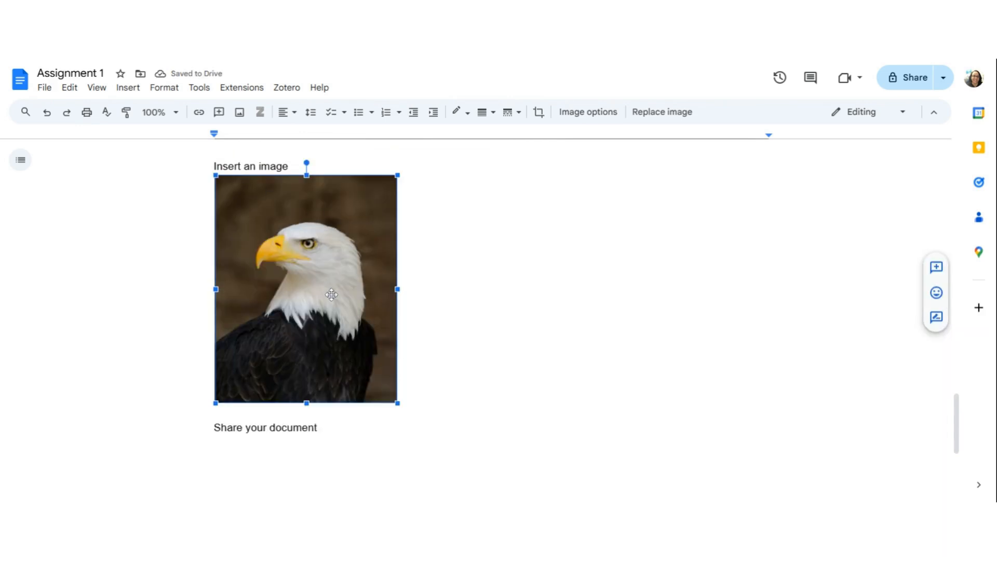
pyautogui.scroll(-2, 359, 307)
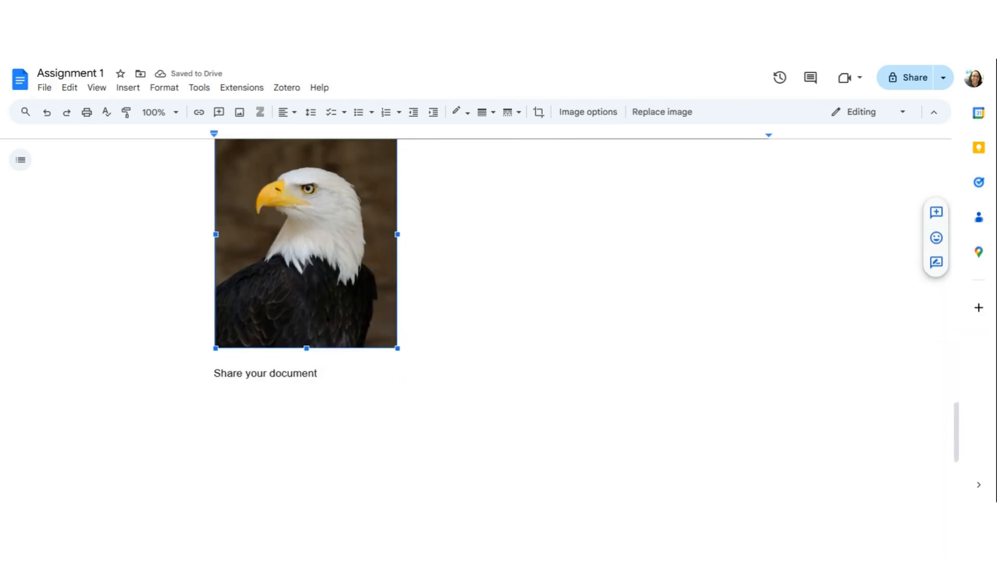
pyautogui.scroll(2, 363, 272)
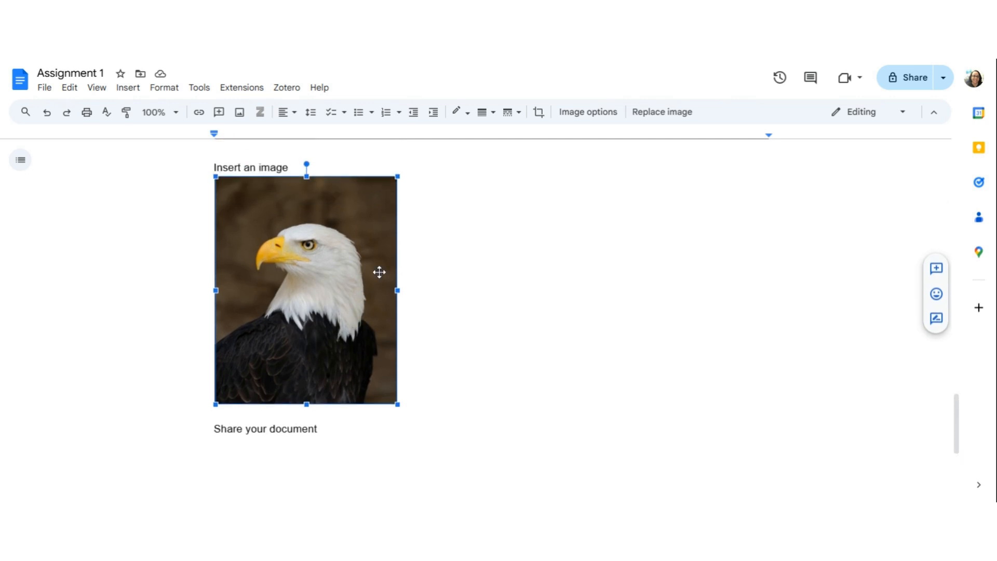
# - Review the available sources for inserting an image, including the By URL option, without inserting another one
pyautogui.click(128, 87)
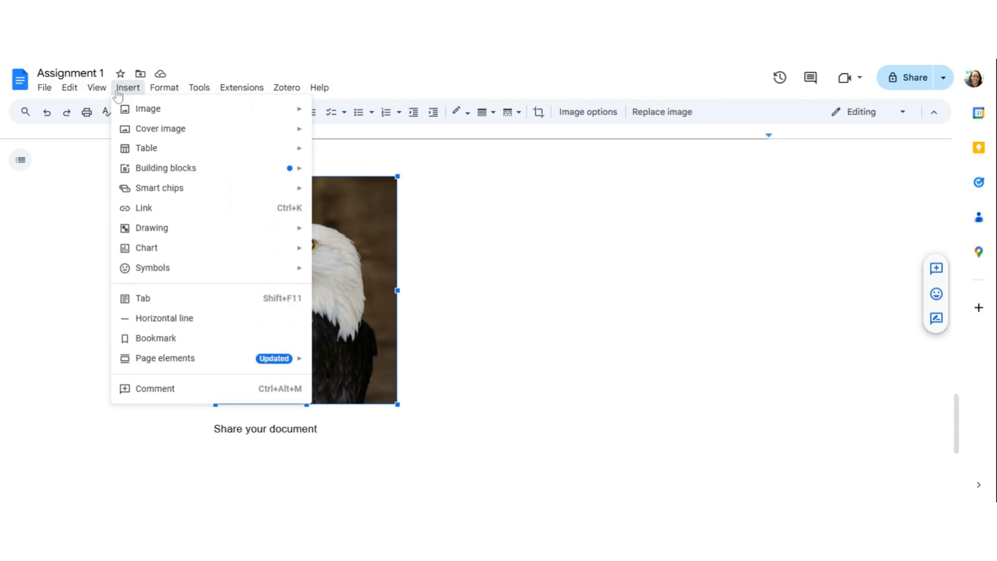
pyautogui.moveTo(250, 116)
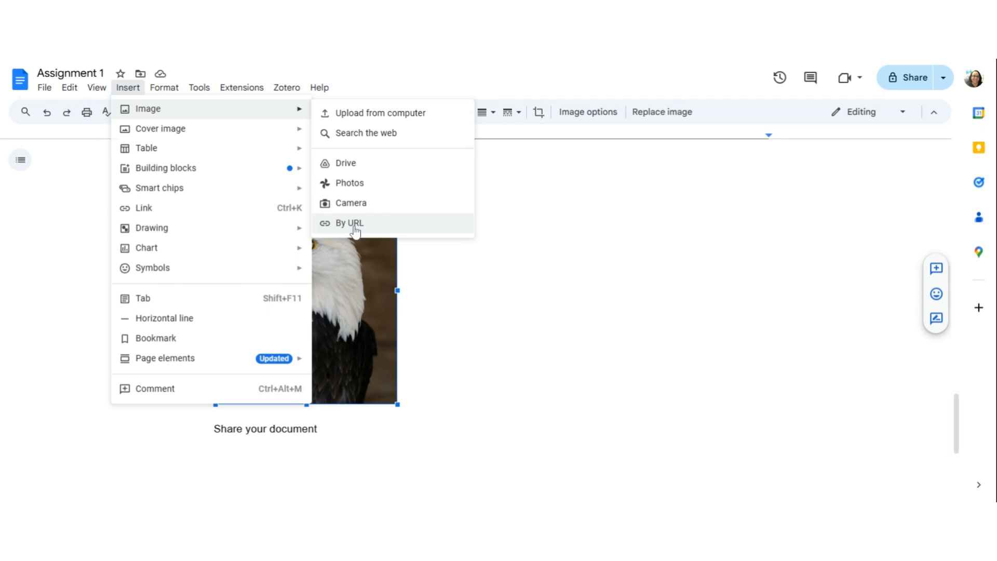
pyautogui.doubleClick(520, 209)
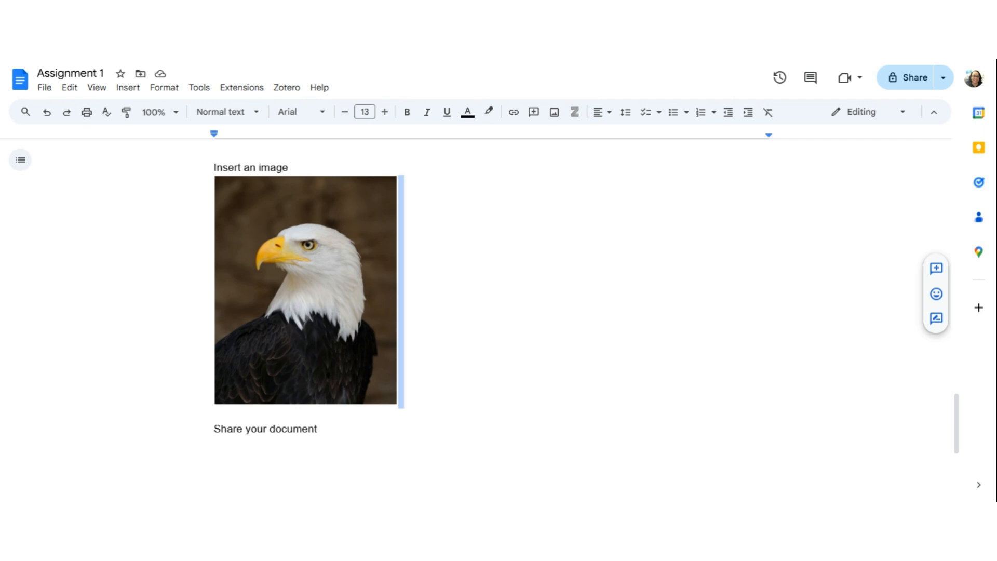
# - Review the people with access and the general access setting in the document's sharing dialog, and close it
pyautogui.click(46, 93)
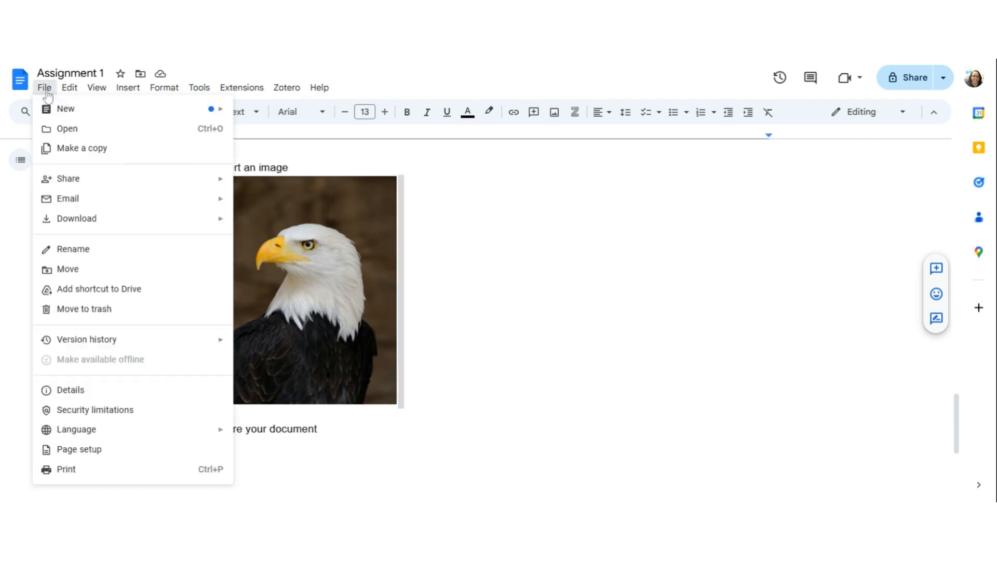
pyautogui.moveTo(85, 187)
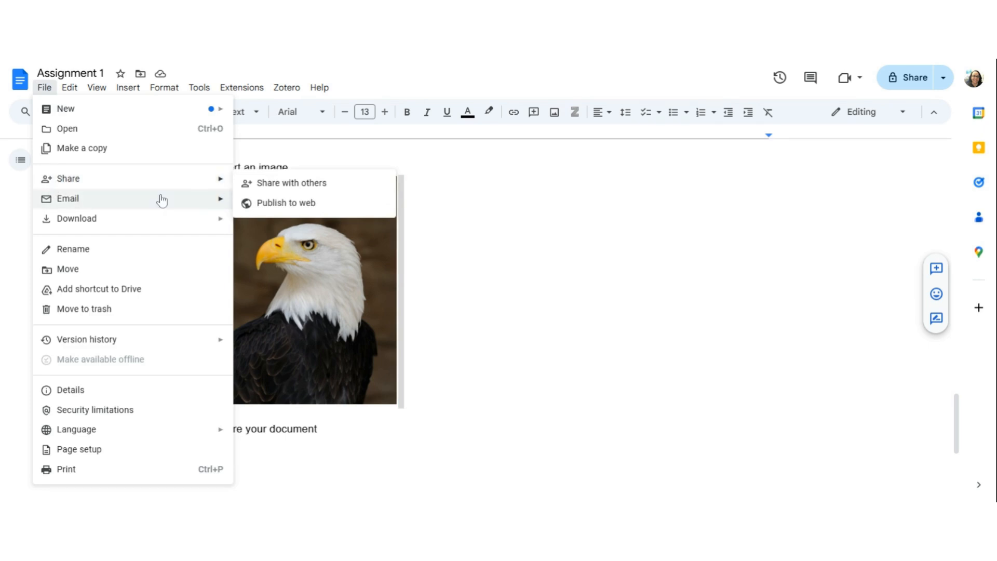
pyautogui.click(269, 187)
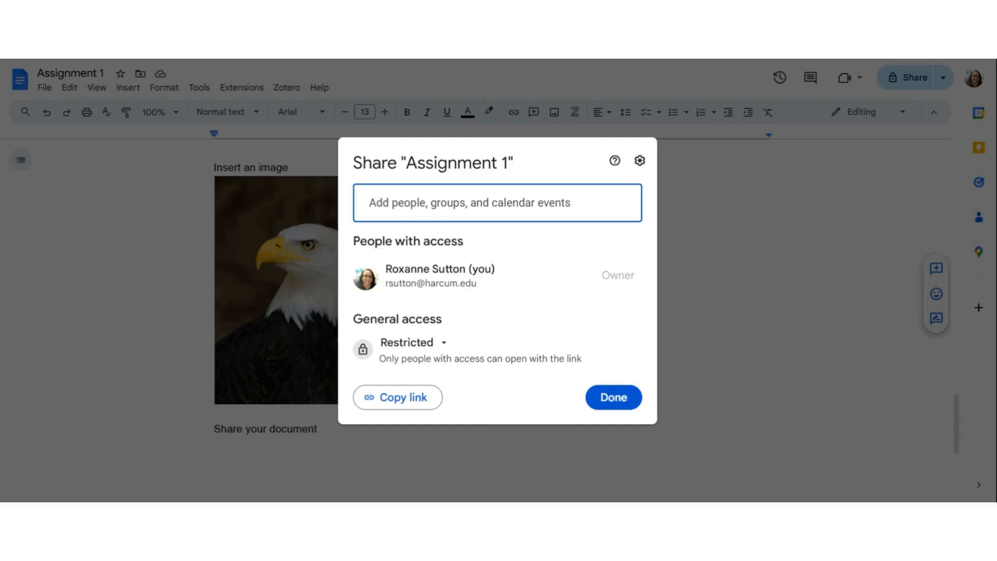
pyautogui.click(615, 400)
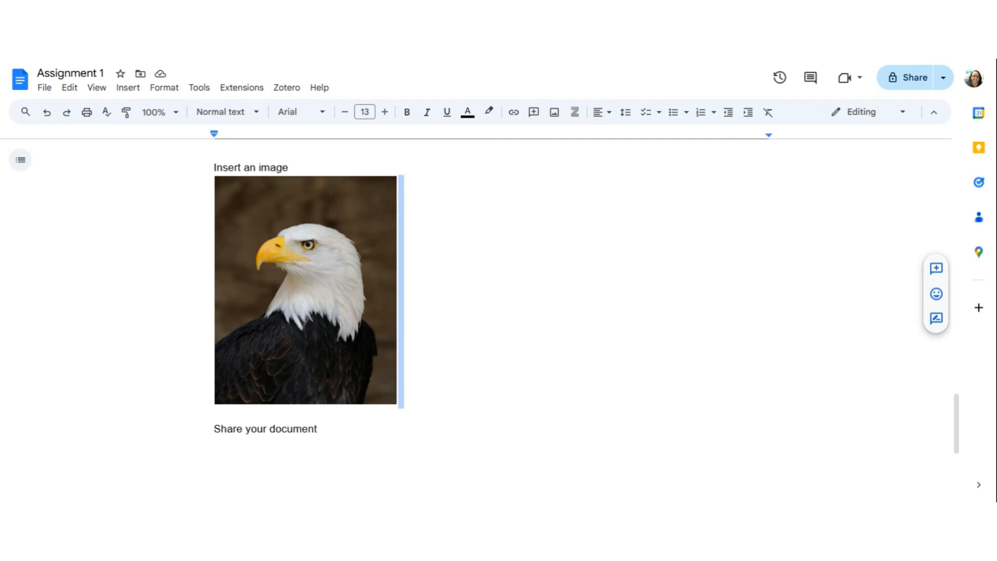
# - Examine the options for emailing the document and the download formats, including PDF Document (.pdf)
pyautogui.click(45, 91)
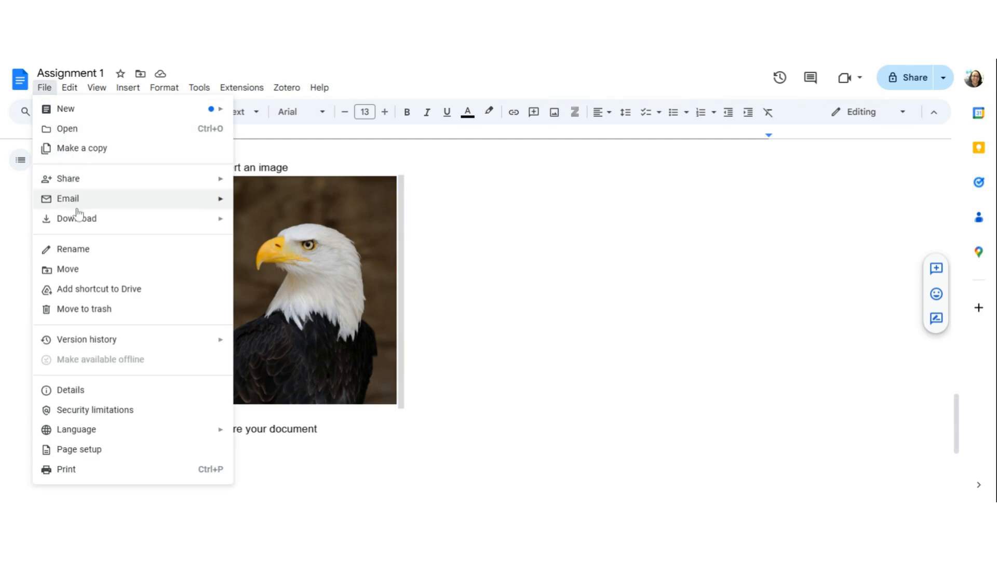
pyautogui.moveTo(78, 207)
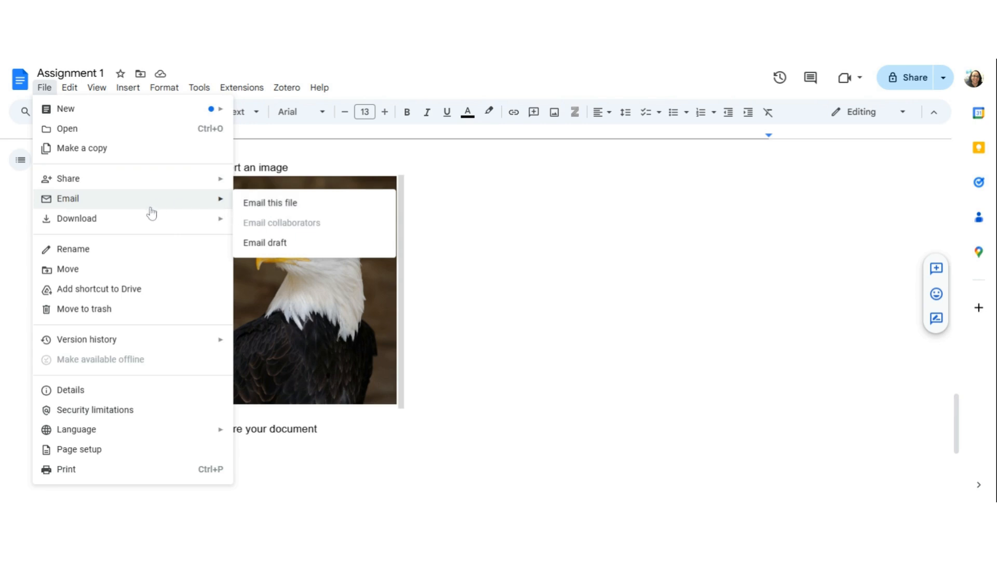
pyautogui.moveTo(141, 226)
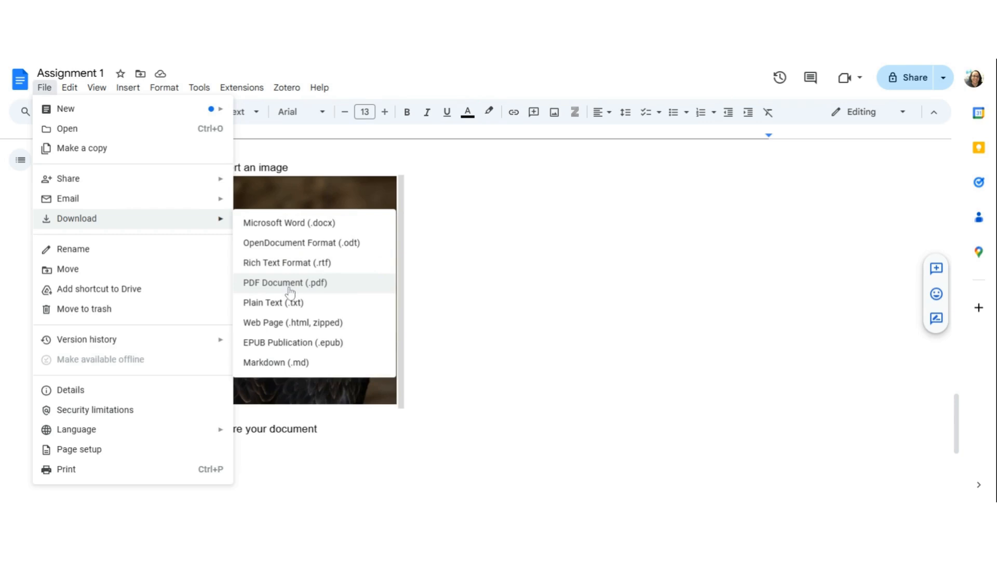
pyautogui.press('Escape')
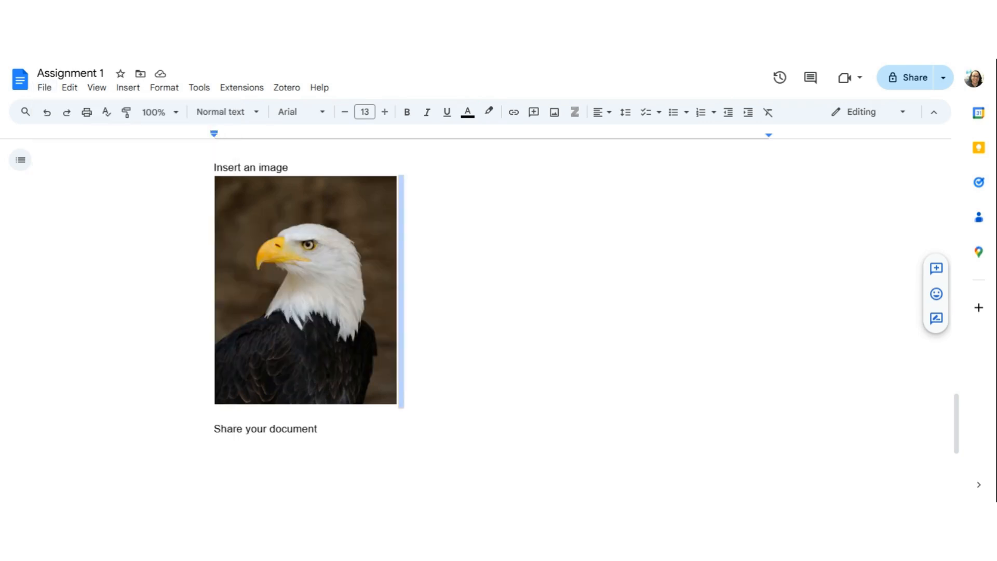
# - Place the cursor after the eagle image, and briefly reopen the sharing settings of Assignment 1
pyautogui.click(399, 401)
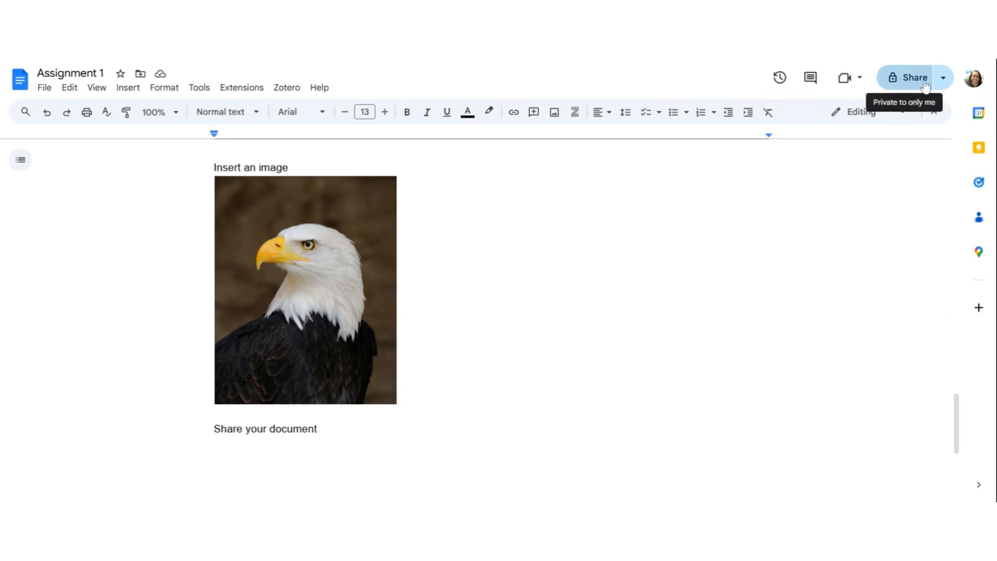
pyautogui.click(894, 85)
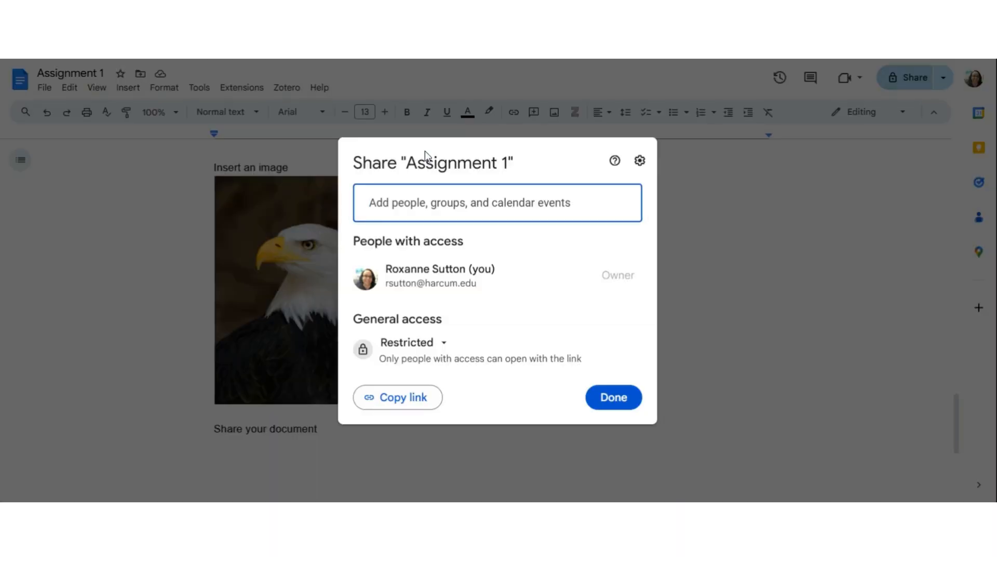
pyautogui.click(769, 204)
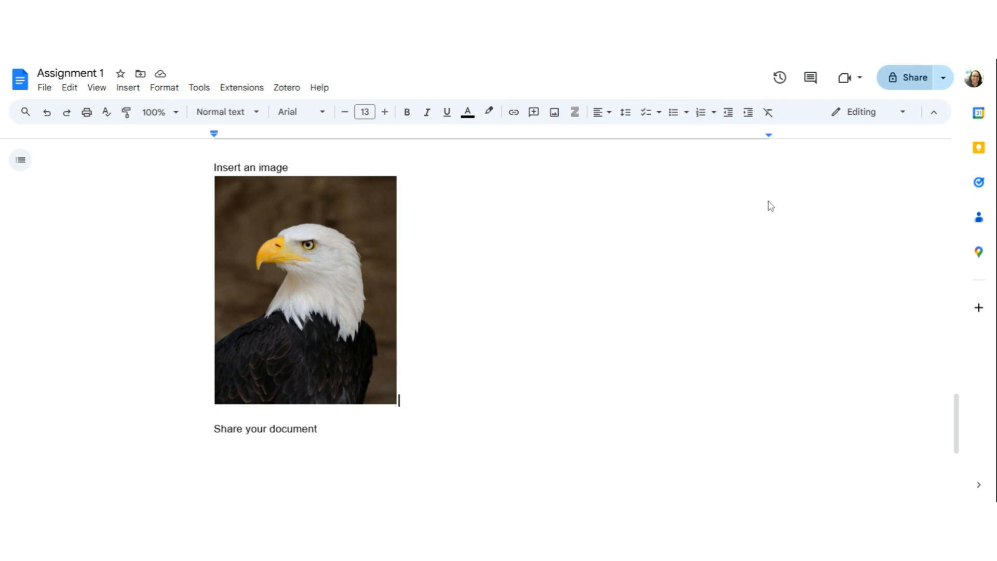